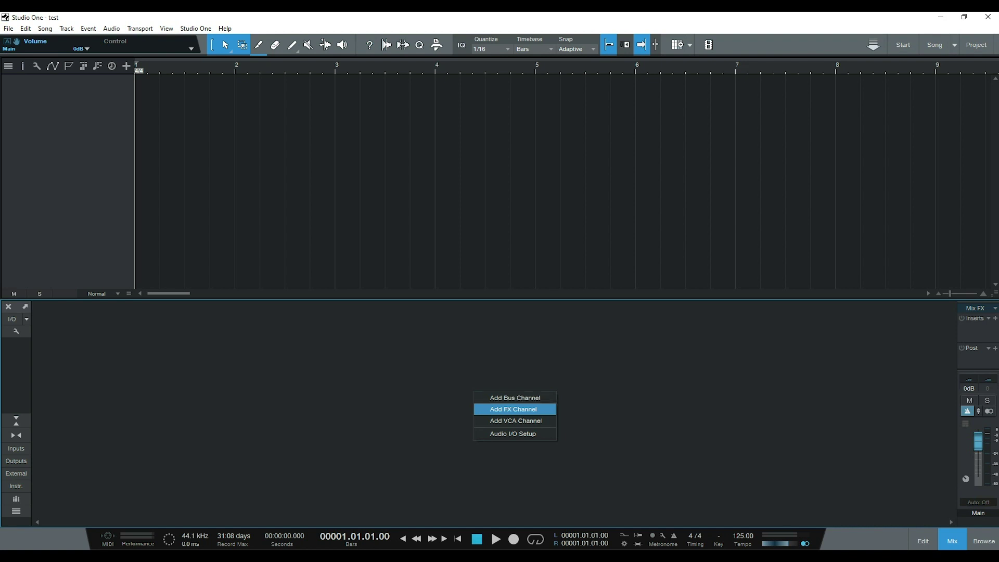
Add eight FX channels to the empty mixer
key(Return)
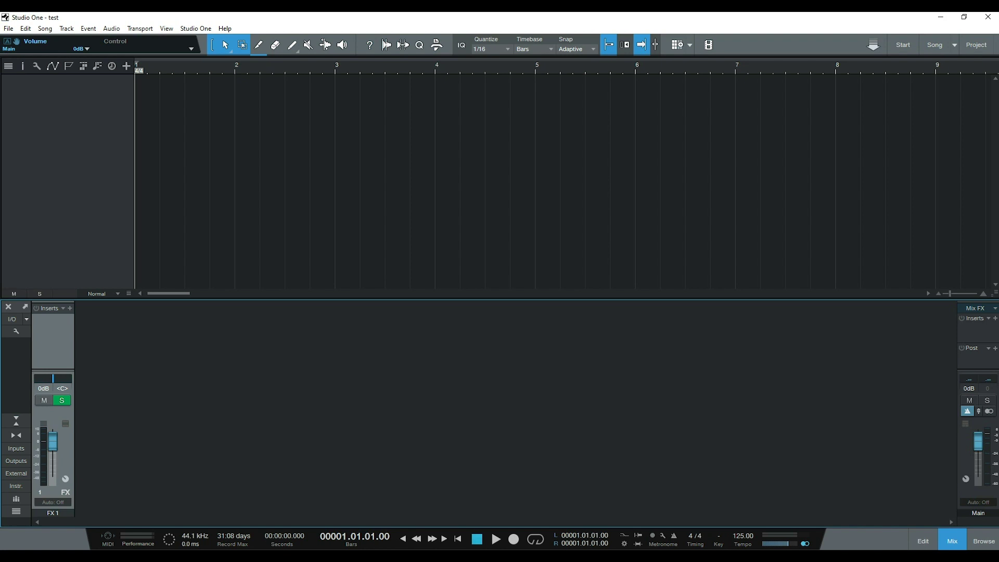
right_click(548, 411)
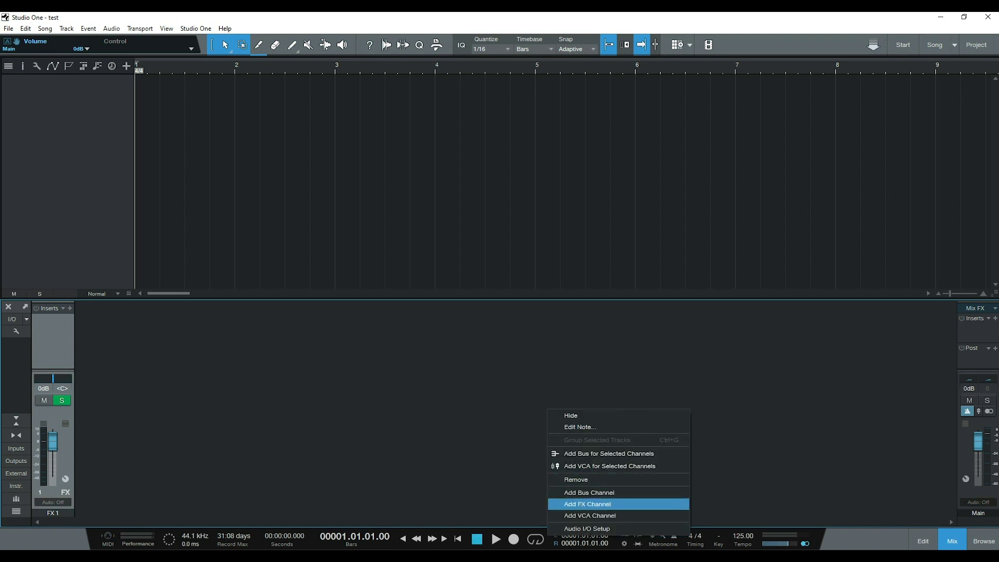
key(Return)
right_click(547, 426)
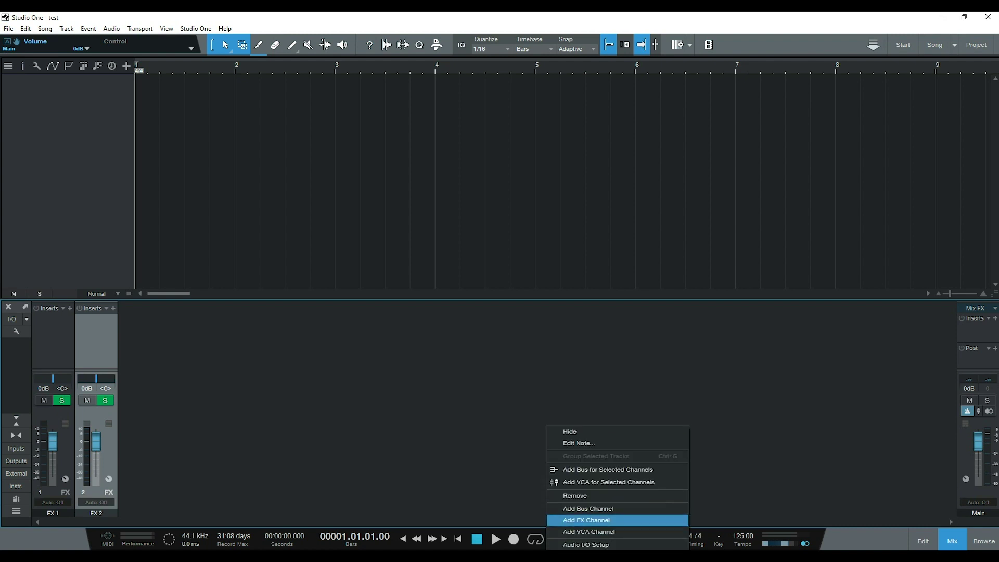
key(Return)
right_click(500, 327)
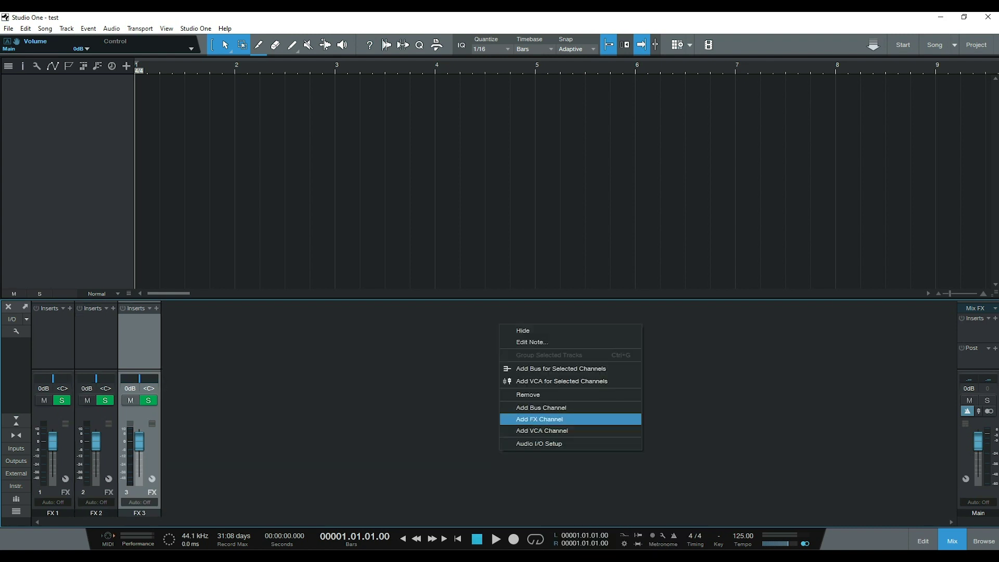
key(Return)
right_click(592, 308)
key(Return)
right_click(624, 432)
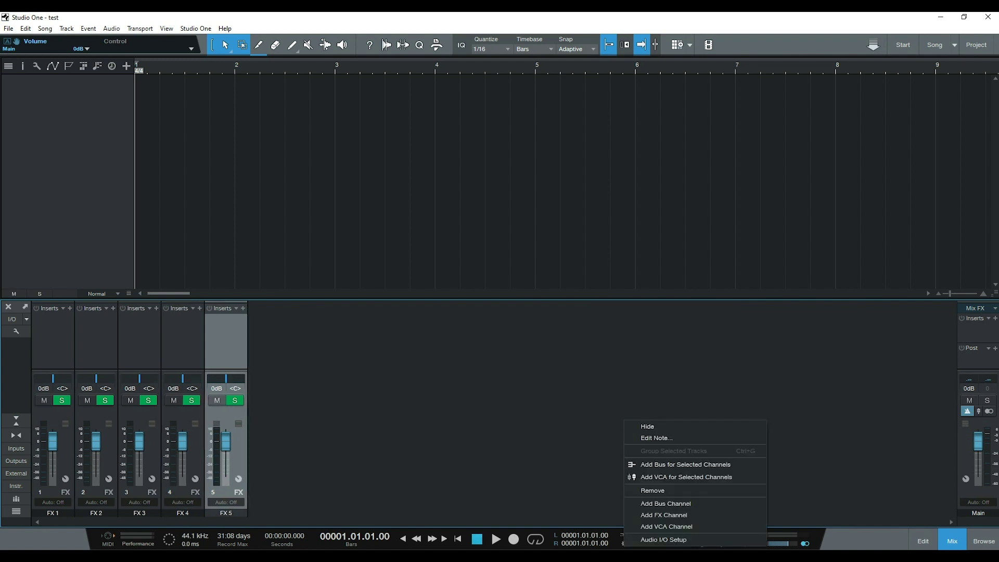
key(Escape)
right_click(604, 309)
key(Return)
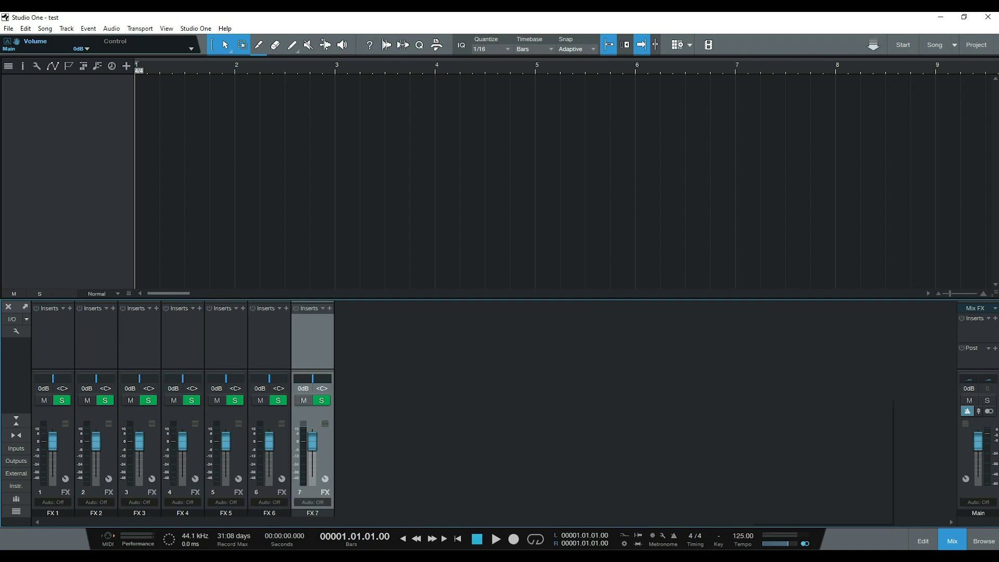
right_click(718, 369)
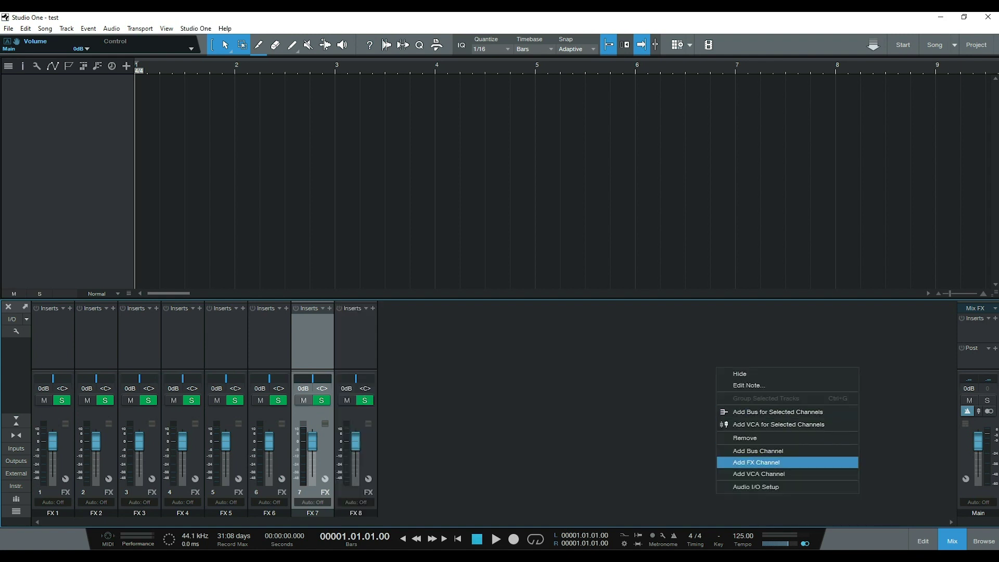
click(755, 462)
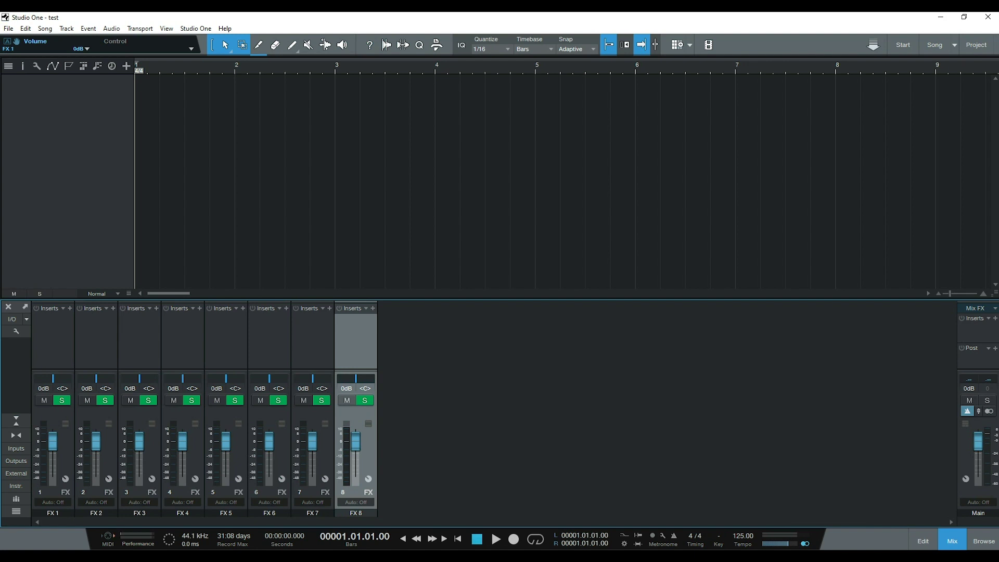
Select all eight FX channels and color them purple
key(ctrl+a)
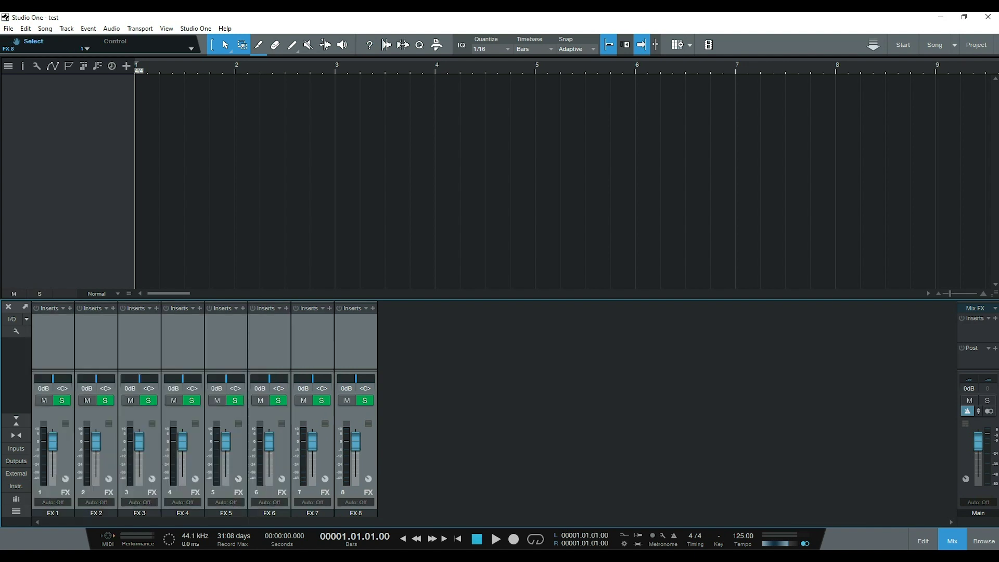
click(368, 423)
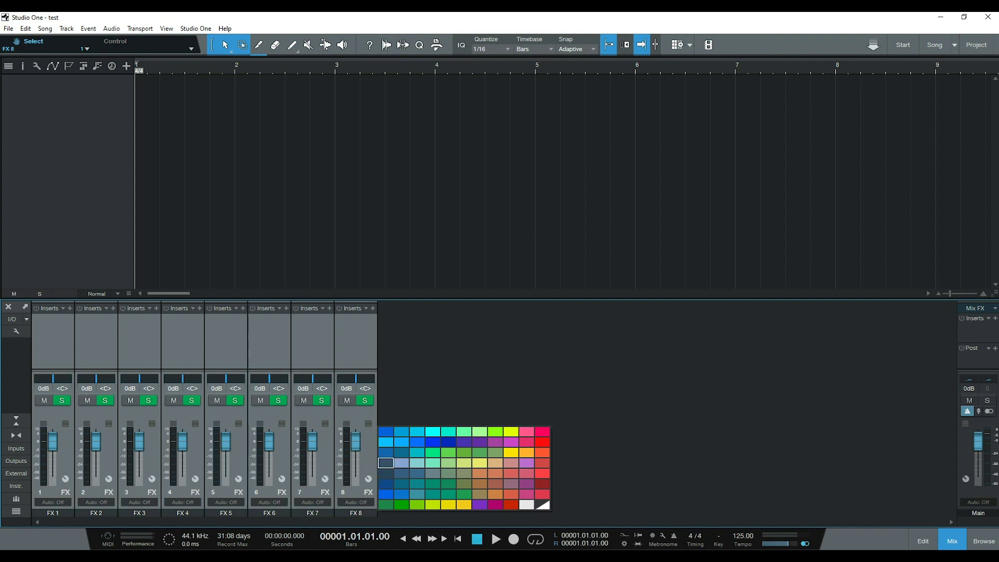
click(479, 504)
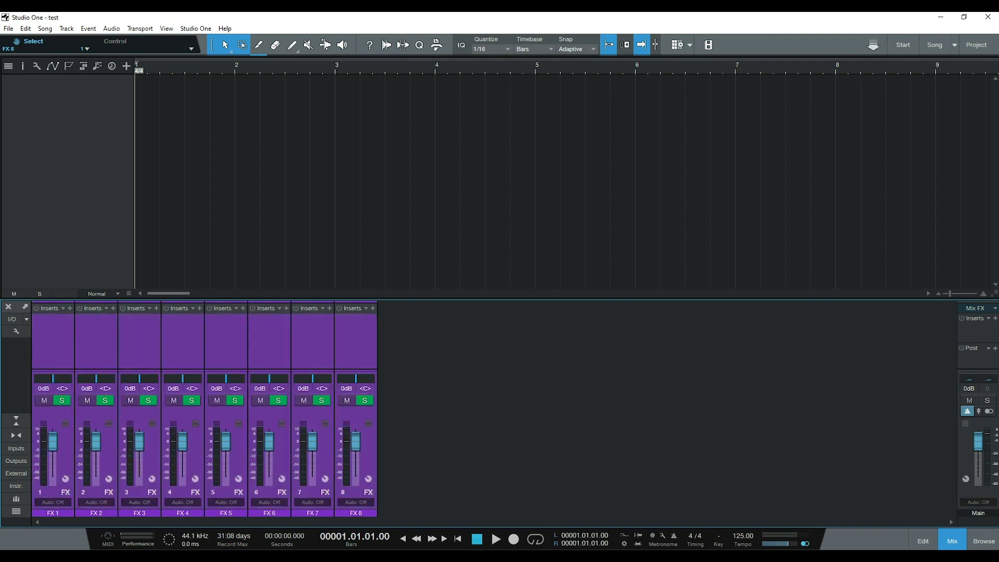
Rename the first four FX channels, in order, as Hall verb, Doubler, Long delay and Big verb
click(53, 512)
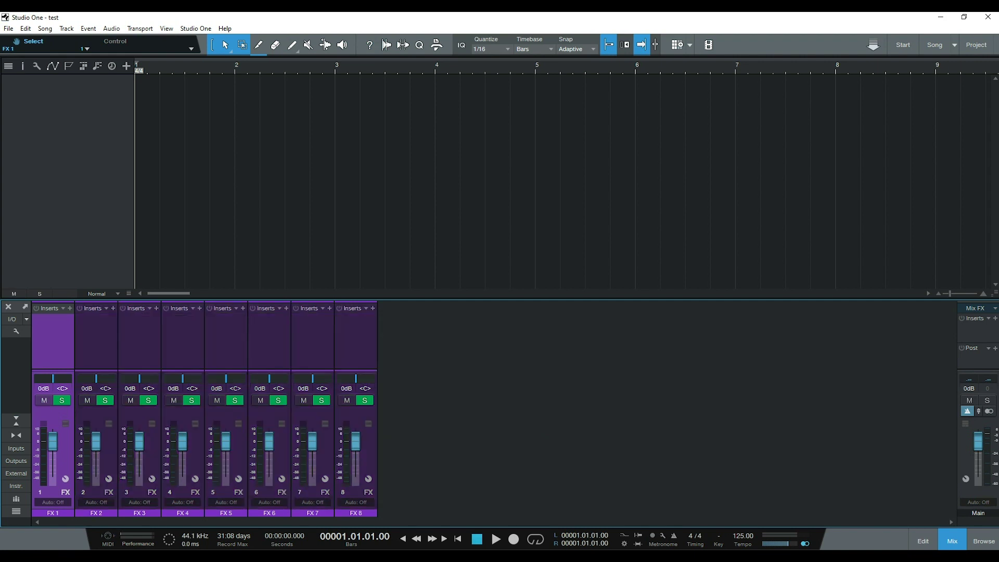
double_click(52, 512)
text(Hall verb)
key(Tab)
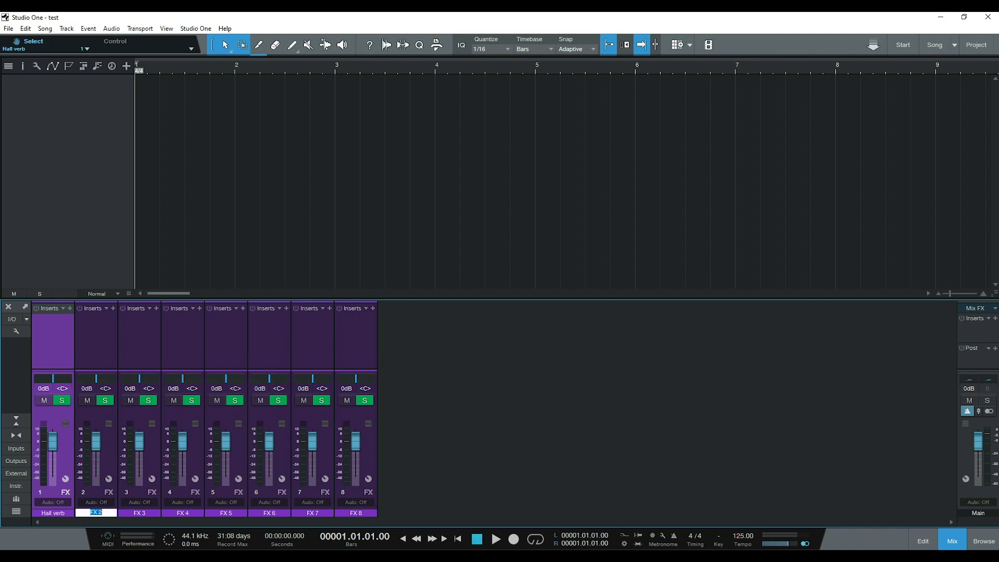
text(Doubler)
key(Tab)
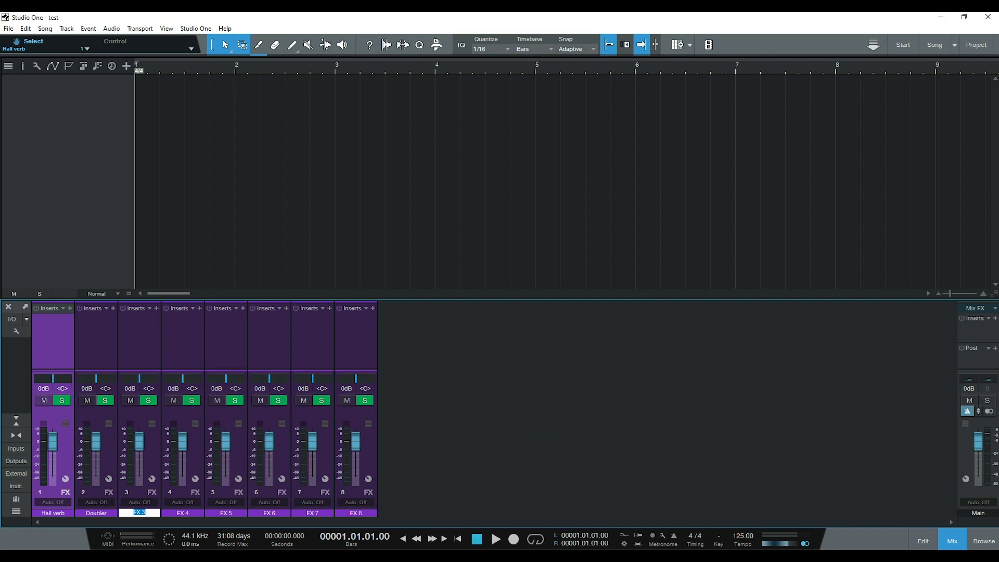
text(Long delay)
key(Tab)
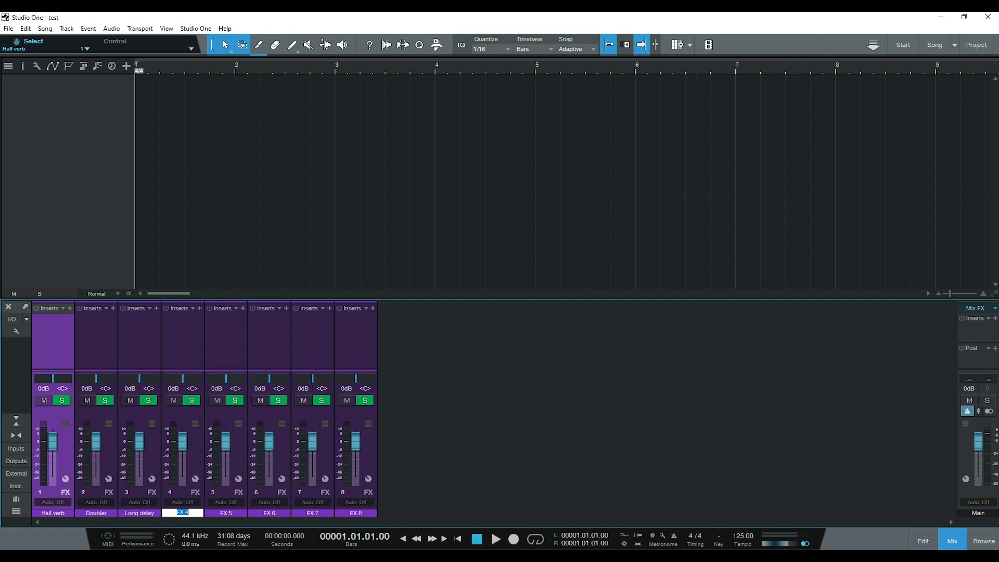
text(Big verb)
key(Tab)
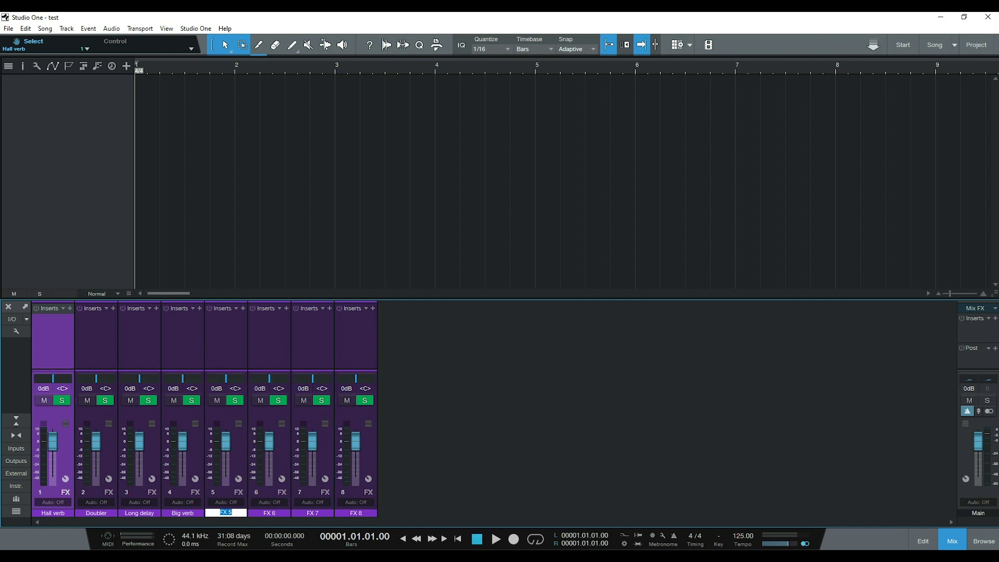
Rename FX channels 5 to 8, in order, as Chorus verb, Wide verb, exciter and Saturation
text(Co)
key(BackSpace)
text(horus verb)
key(Tab)
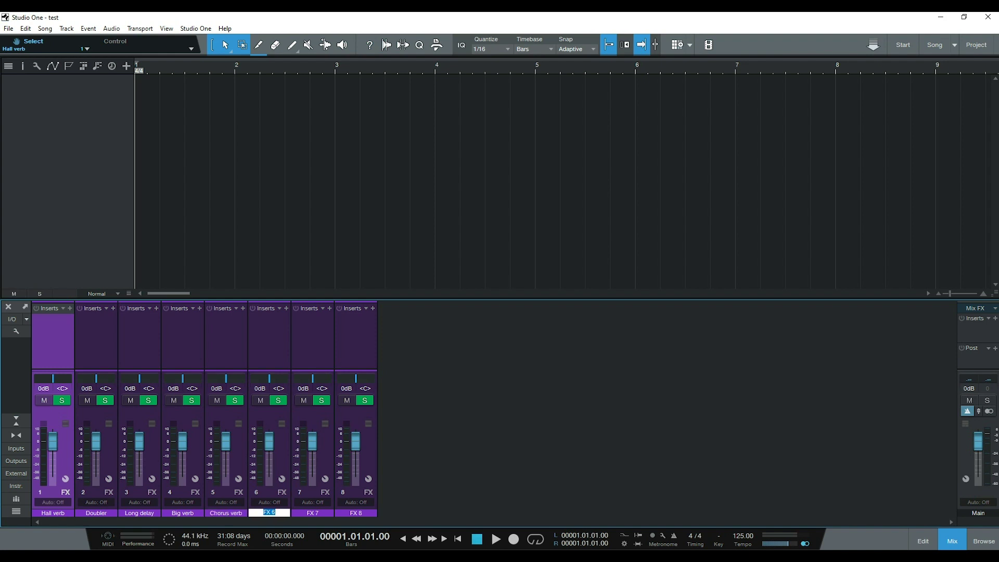
text(Wide verb)
key(Tab)
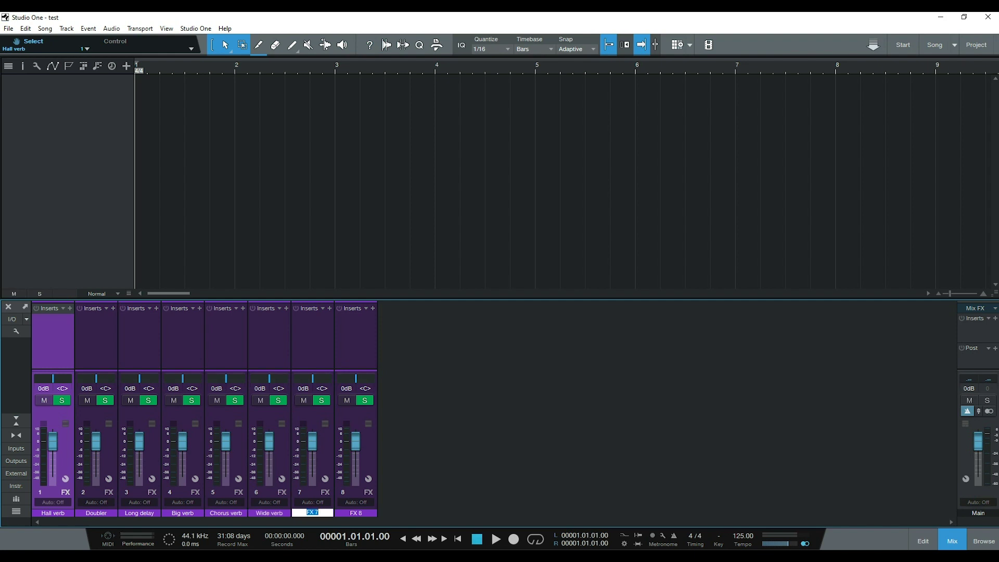
text(exciter)
key(Tab)
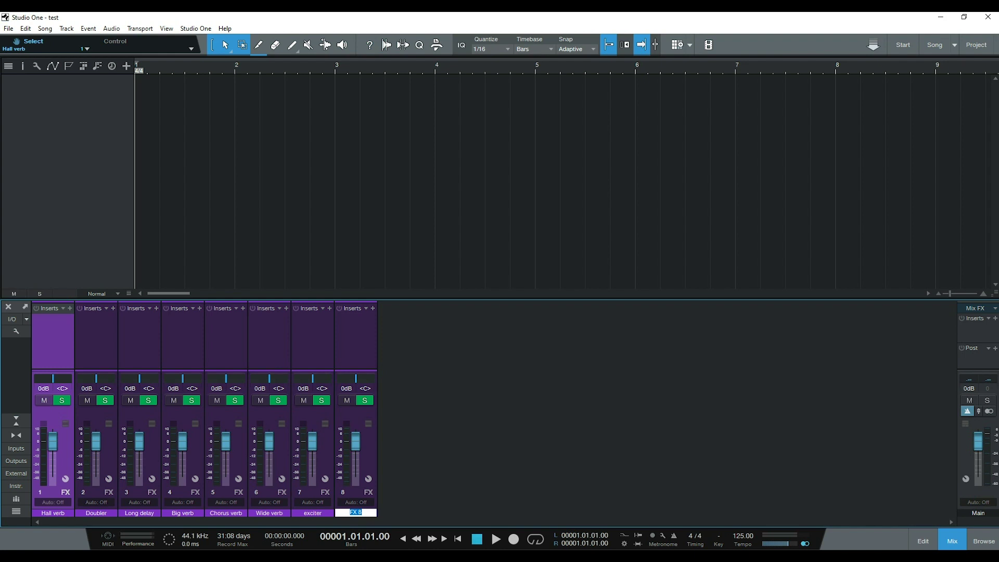
text(Saturation)
key(Return)
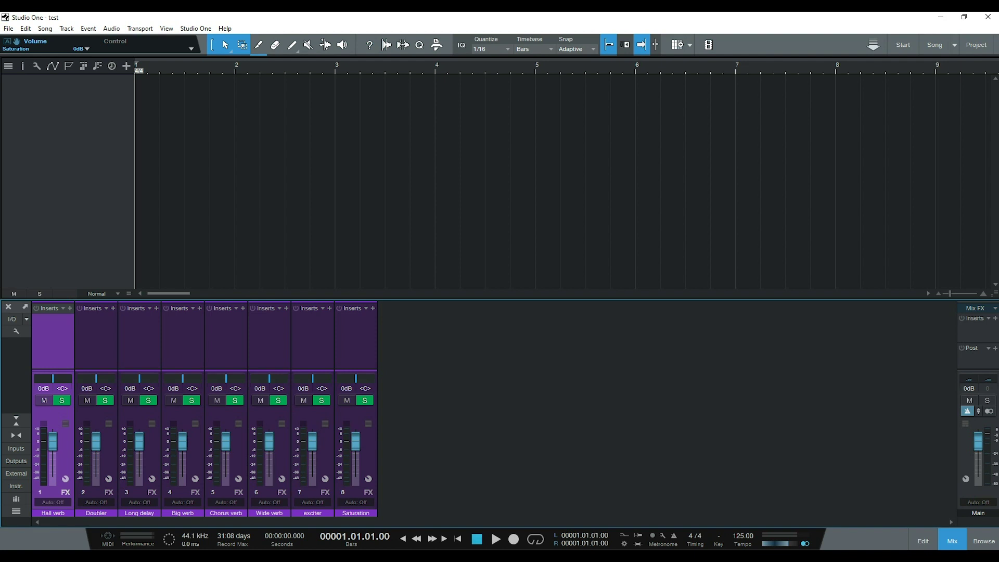
Add three bus channels after the Saturation channel
right_click(375, 313)
click(446, 406)
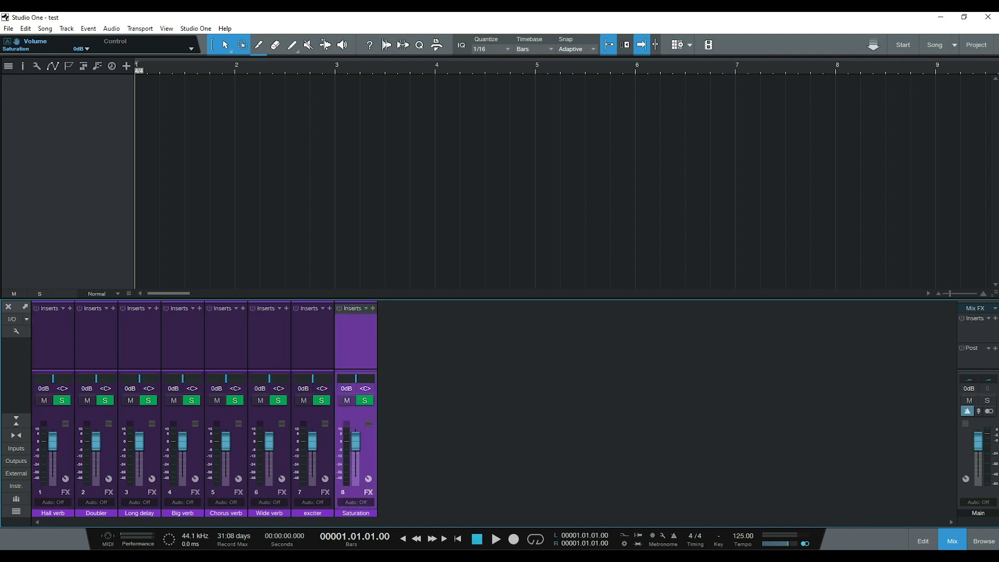
right_click(419, 306)
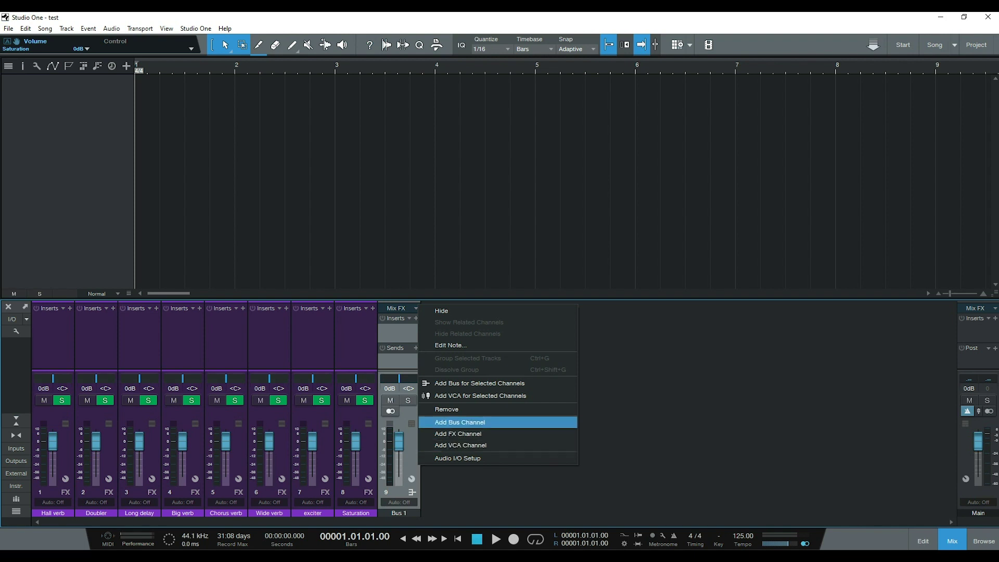
click(460, 421)
right_click(460, 302)
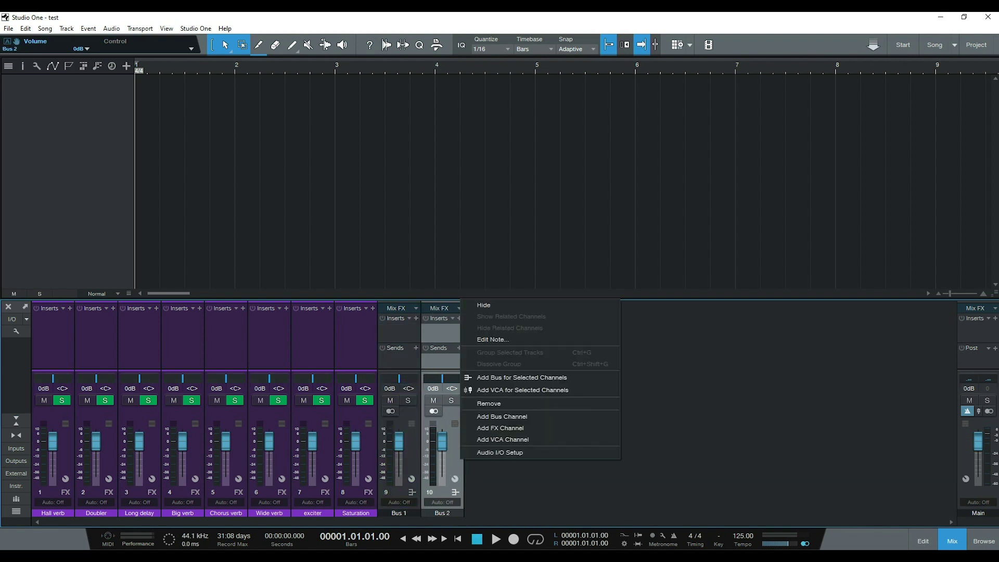
click(473, 414)
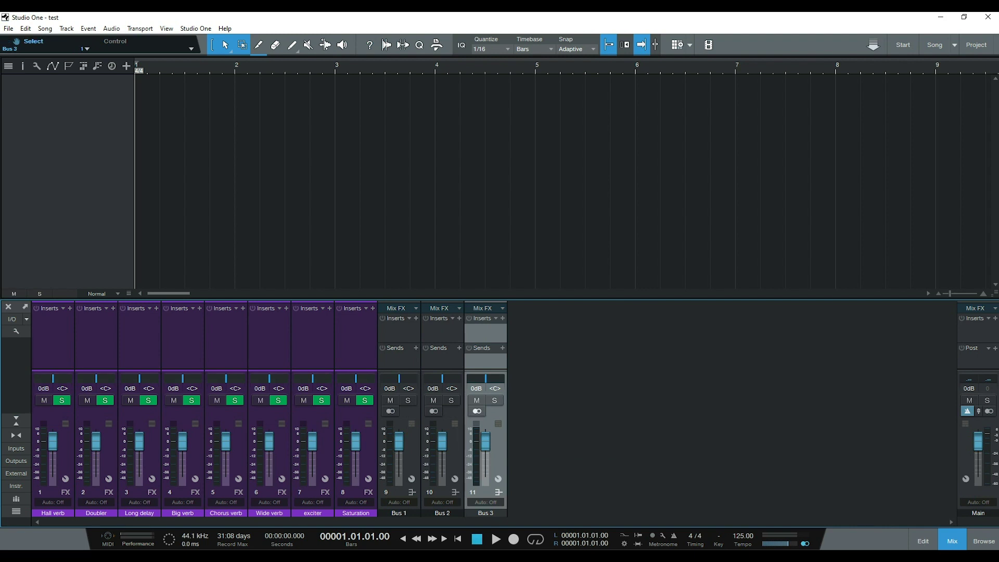
Rename the three buses, in order, as Pre lead, Pre dub and Pre adlib
double_click(398, 512)
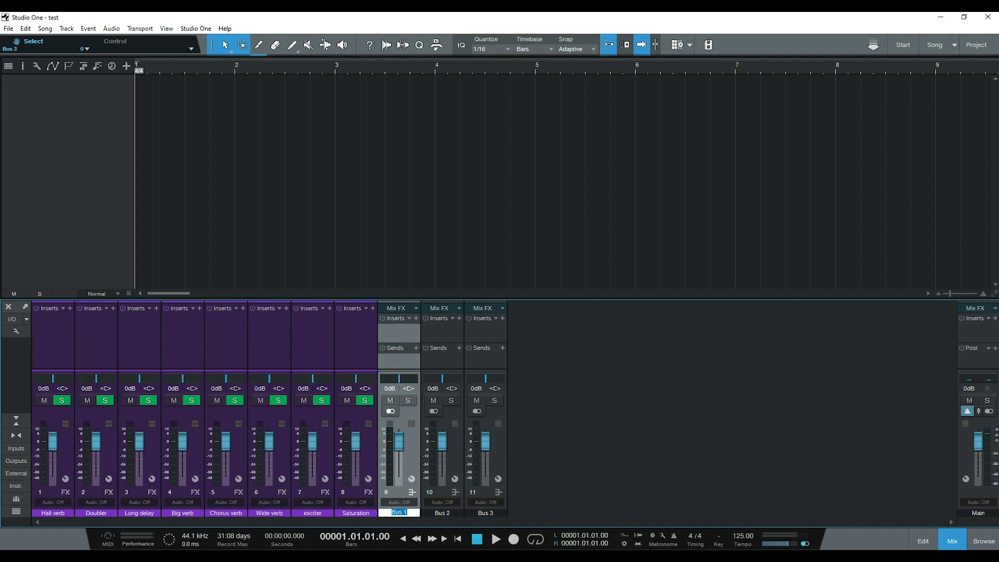
text(pre)
key(BackSpace)
key(BackSpace)
key(BackSpace)
text(Pre lead)
key(Tab)
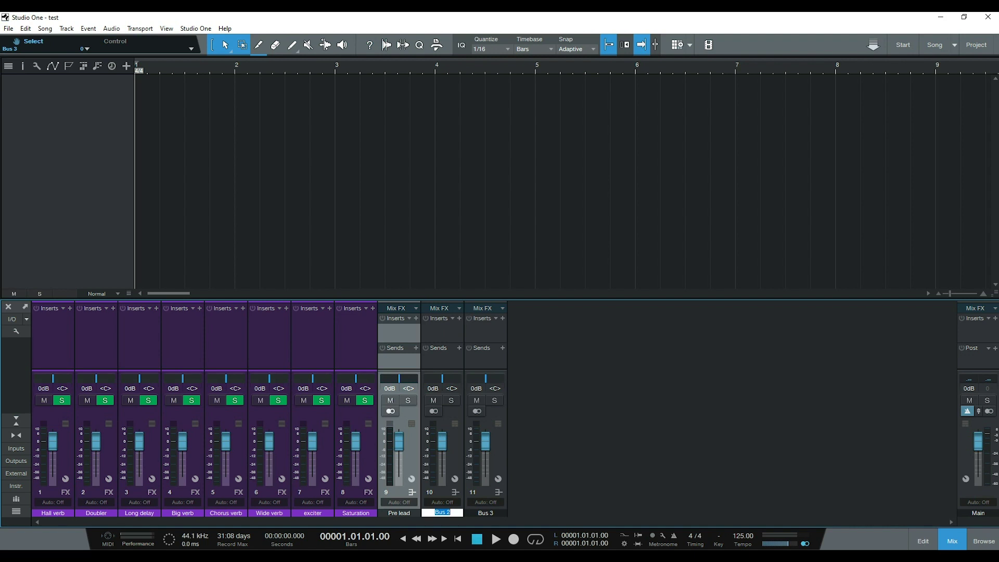
text(Pre dub)
key(Tab)
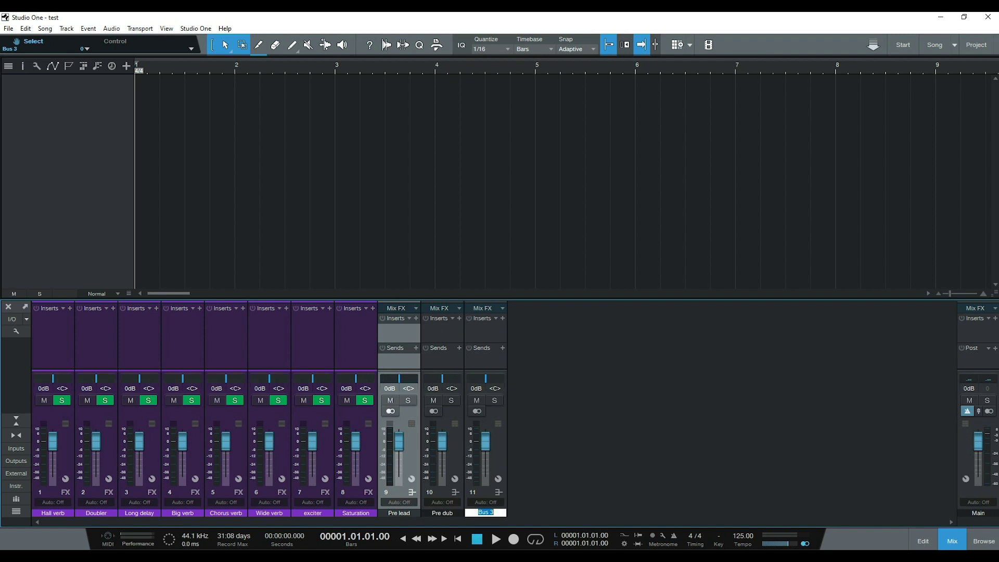
text(Pre adlib)
key(Return)
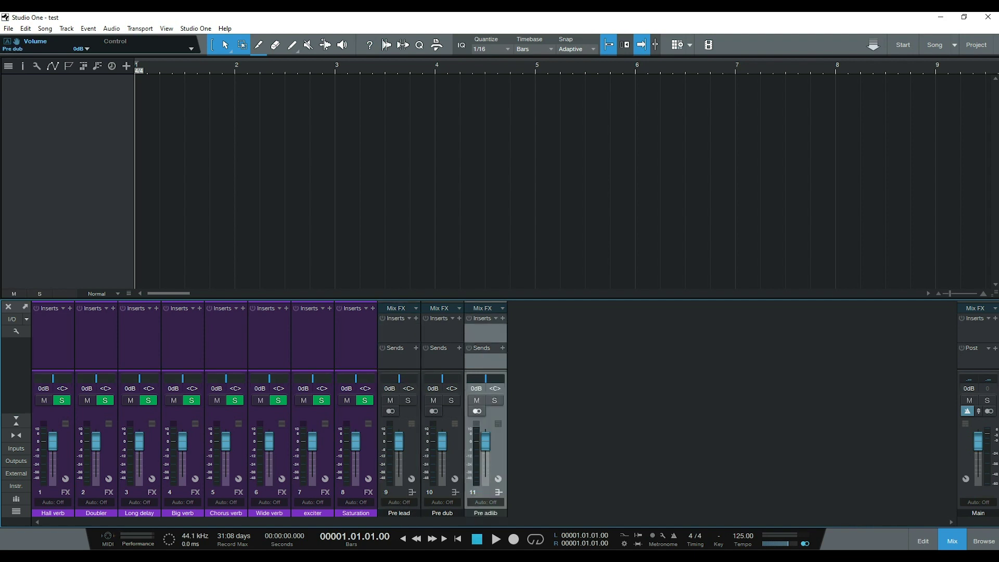
Select the Pre lead, Pre dub and Pre adlib buses together and color them yellow
shift+click(399, 332)
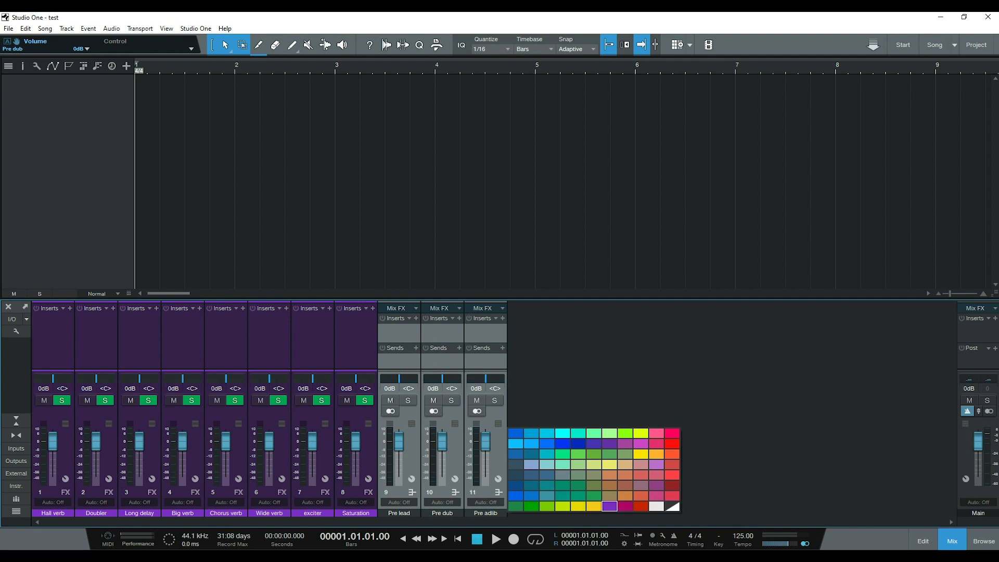
click(593, 505)
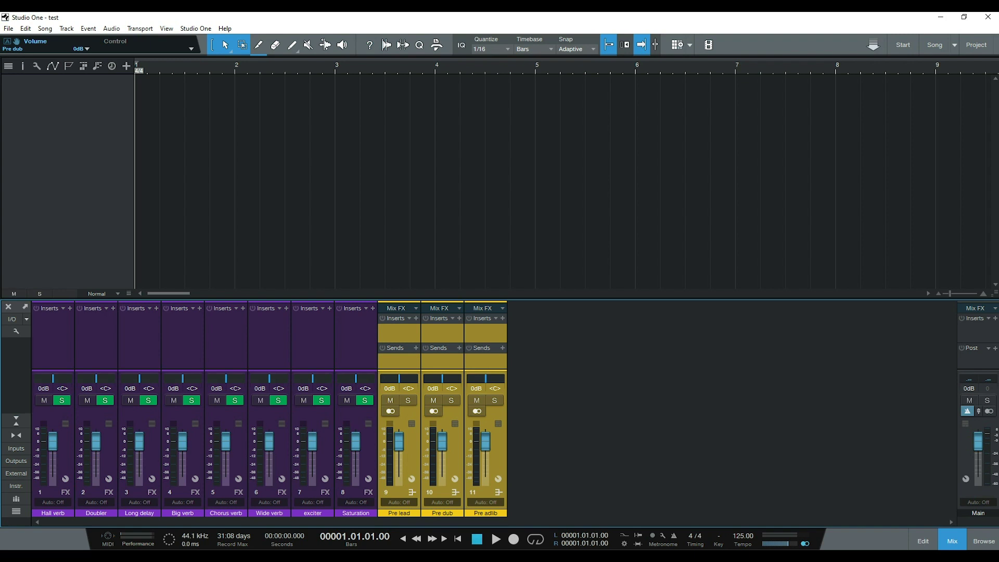
Add four more bus channels after the Pre adlib bus
right_click(501, 455)
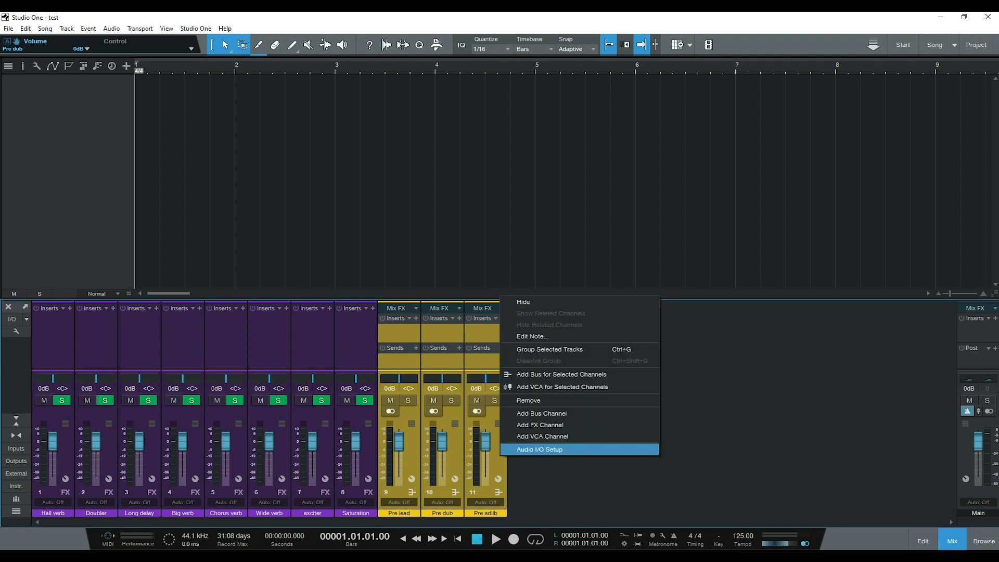
click(541, 413)
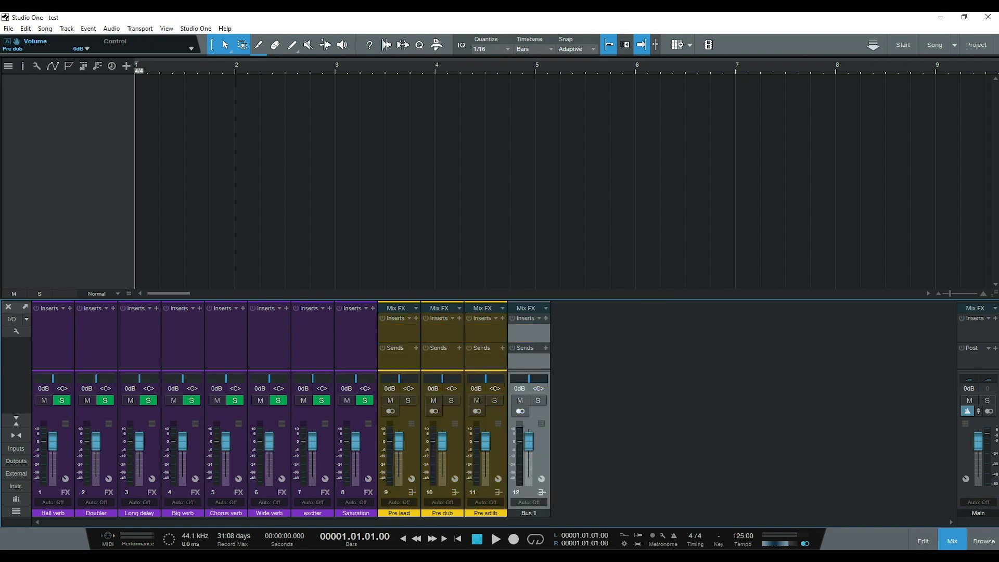
right_click(546, 454)
click(585, 412)
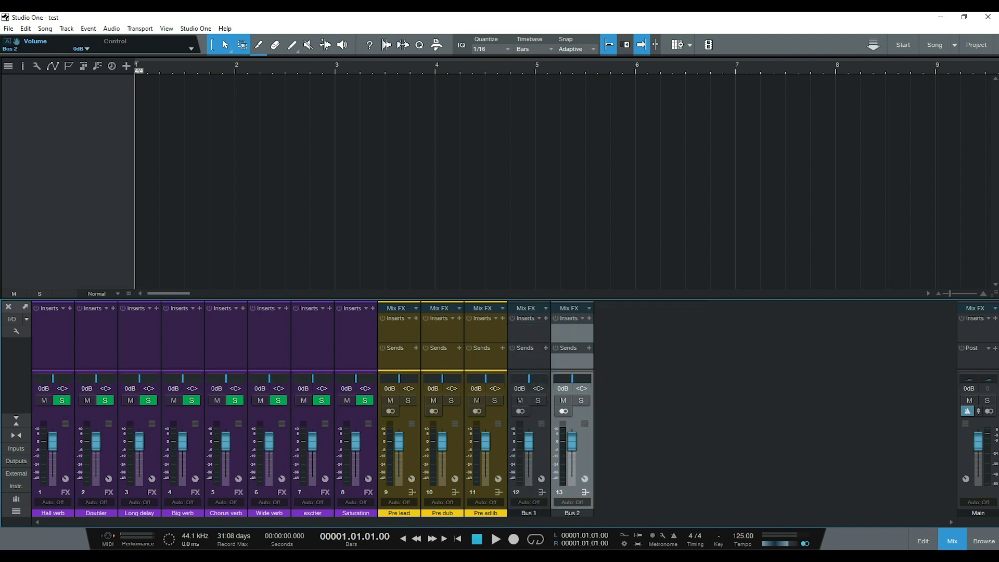
right_click(581, 459)
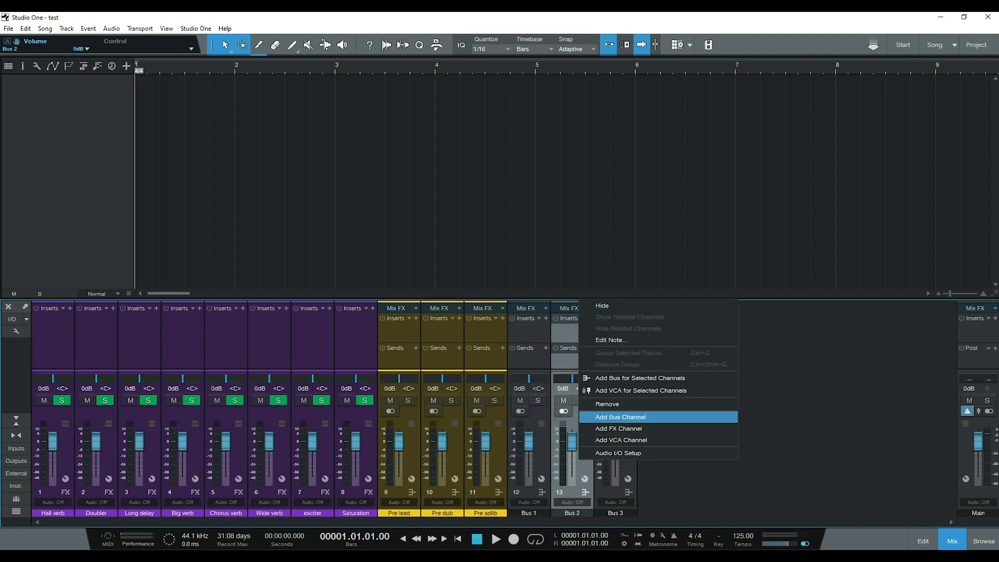
click(620, 416)
right_click(634, 441)
click(674, 418)
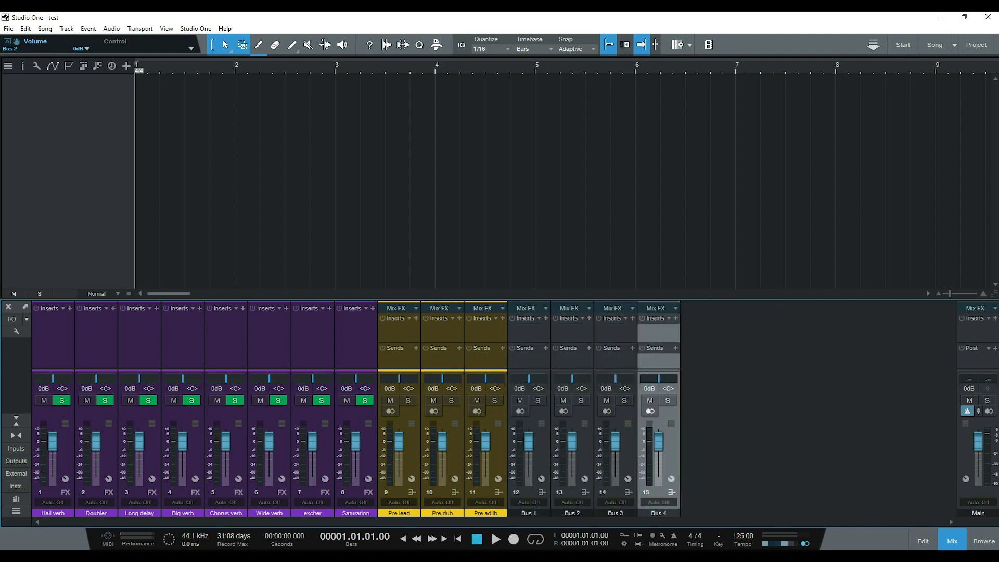
Add four more bus channels after Bus 4, up to Bus 8
right_click(677, 443)
click(707, 399)
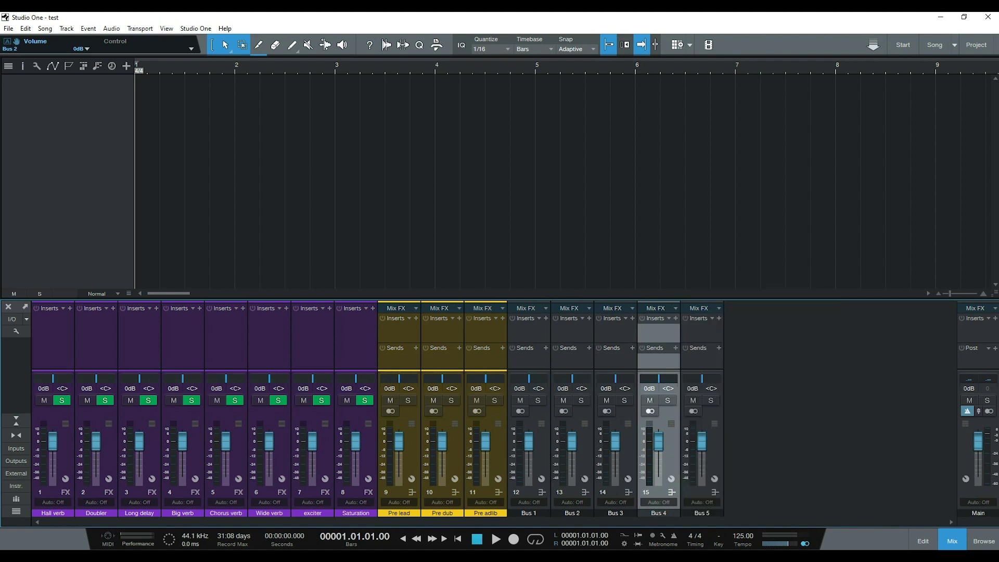
right_click(720, 444)
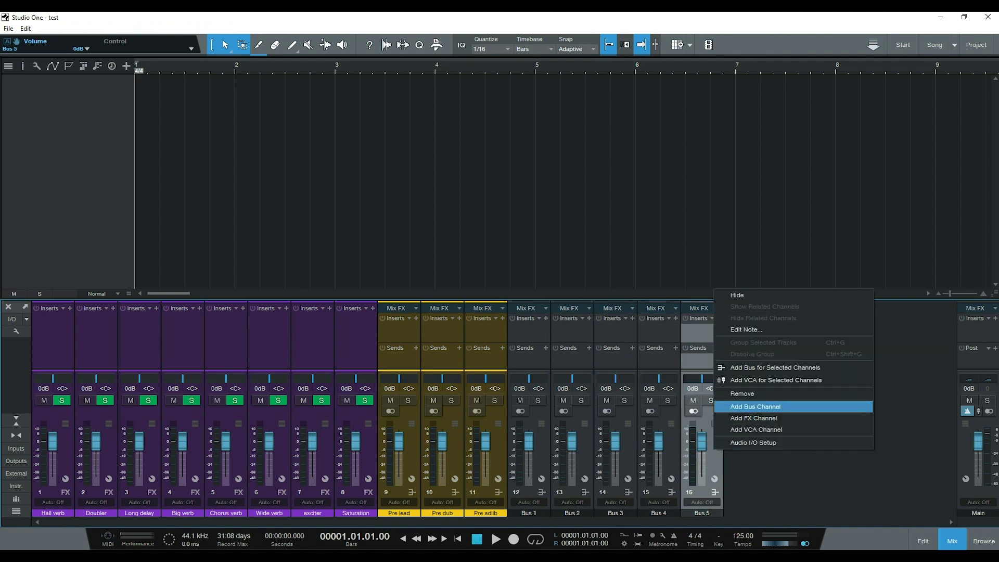
click(749, 404)
right_click(765, 444)
click(791, 414)
right_click(808, 445)
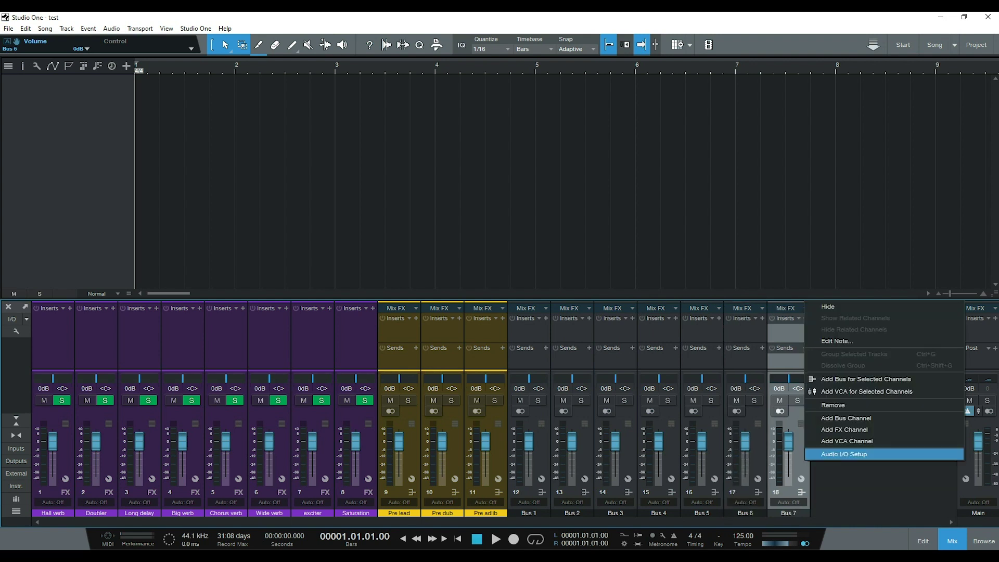
click(832, 414)
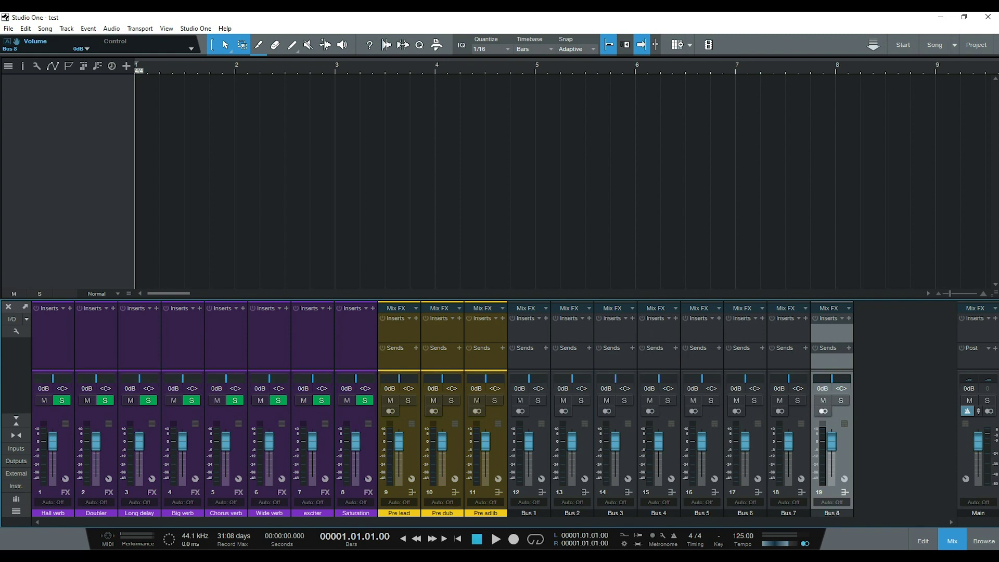
Rename Bus 1 through Bus 4, in order, as Drub/Beat, Bass/808, Strings and Melody
double_click(529, 513)
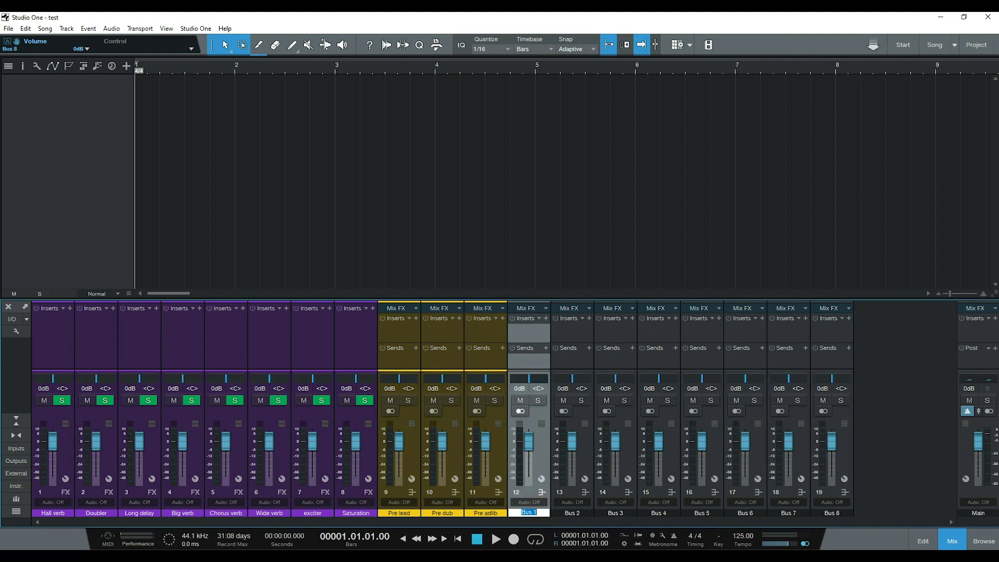
text(Drub/Beat)
key(Tab)
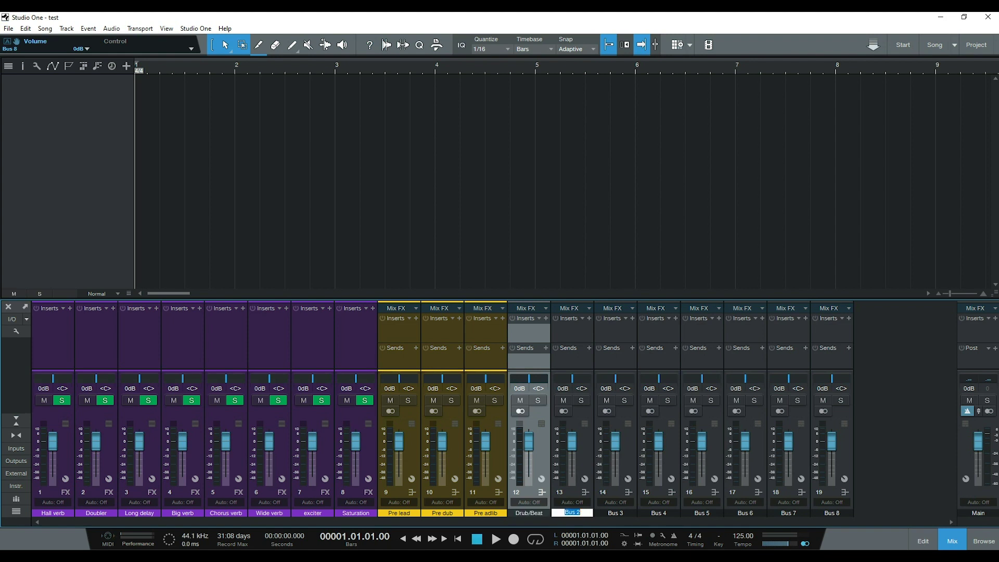
text(b)
text(Bass/)
text(808)
key(Tab)
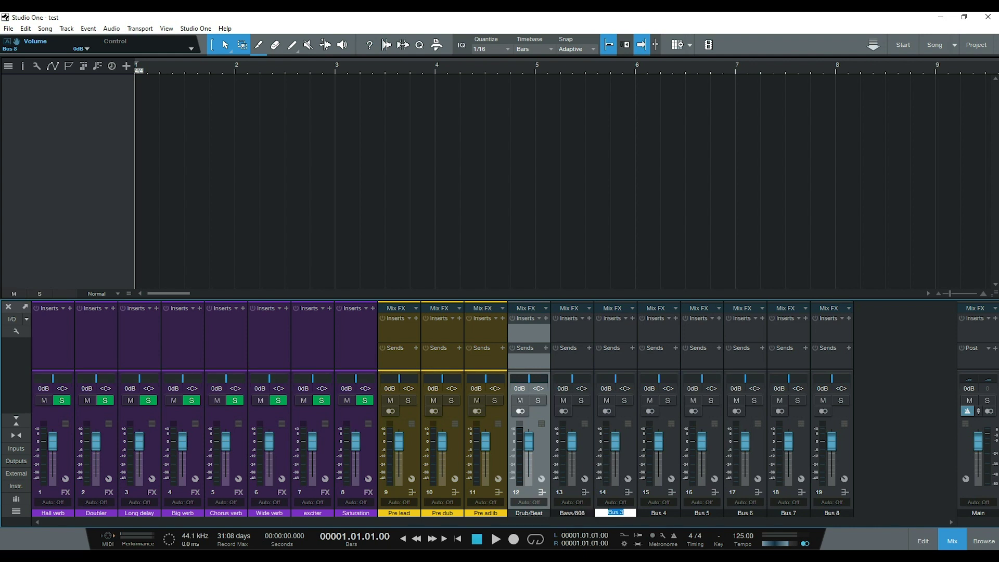
text(Strings)
key(Tab)
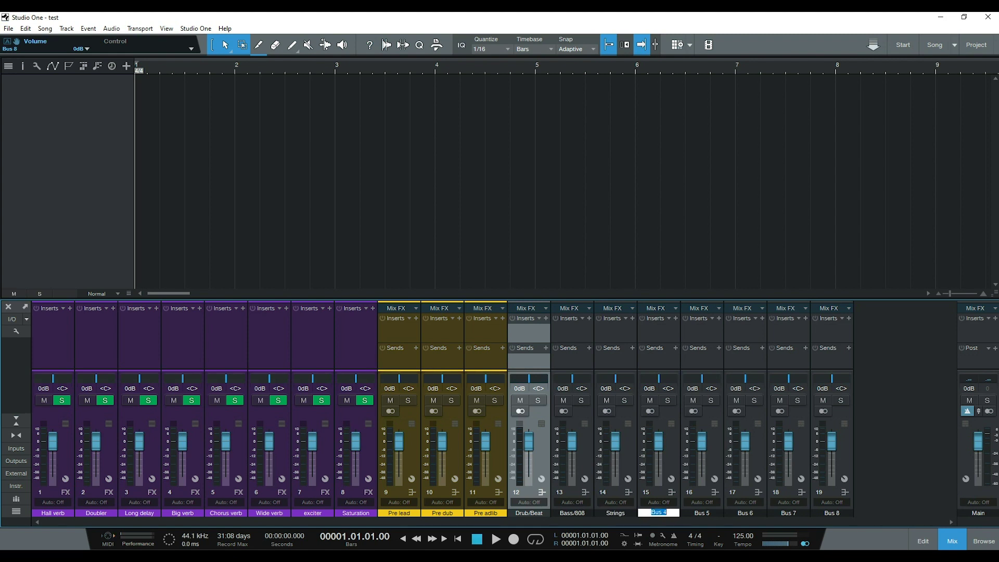
text(Melody)
key(Tab)
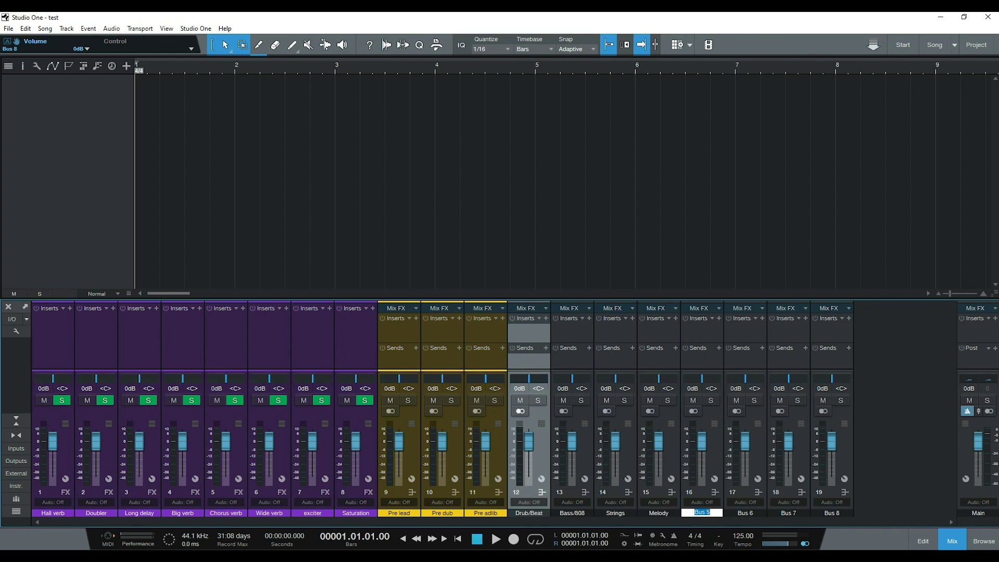
Rename Bus 5 through Bus 8, in order, as Fx, Lead vox, Dub vox and Harmony/adlib
text(Fx)
key(Tab)
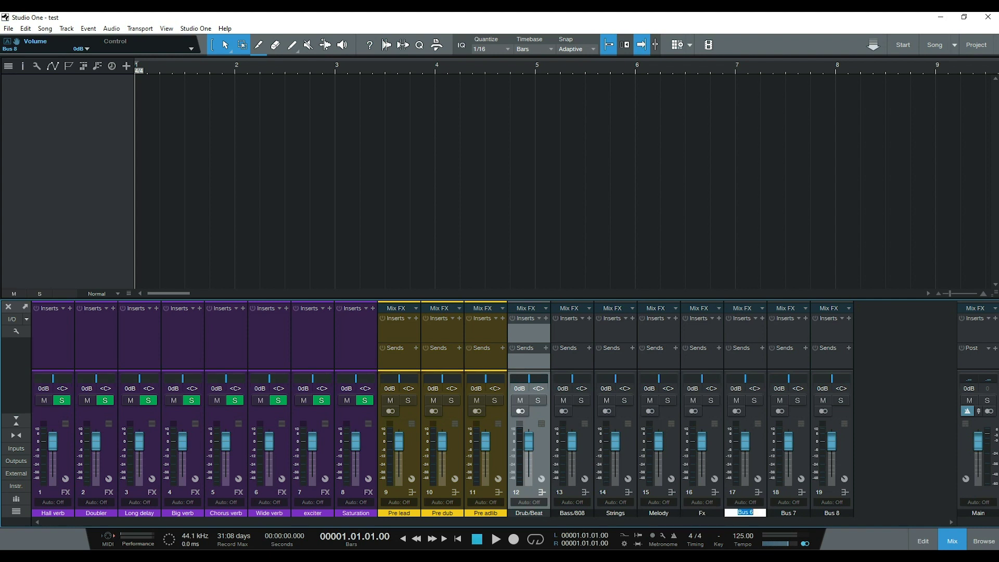
text(Lead vox)
key(Tab)
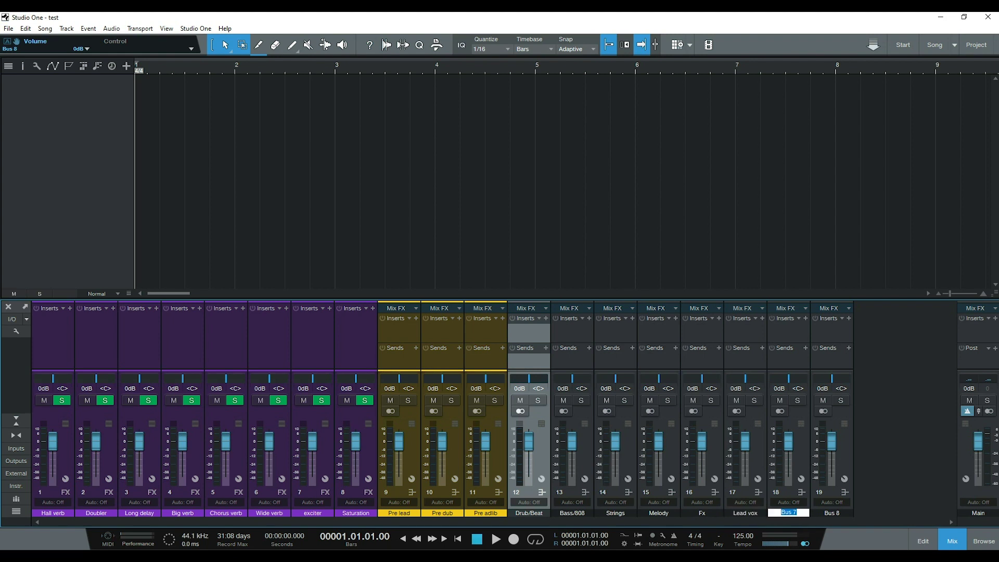
text(Dub vox)
key(Tab)
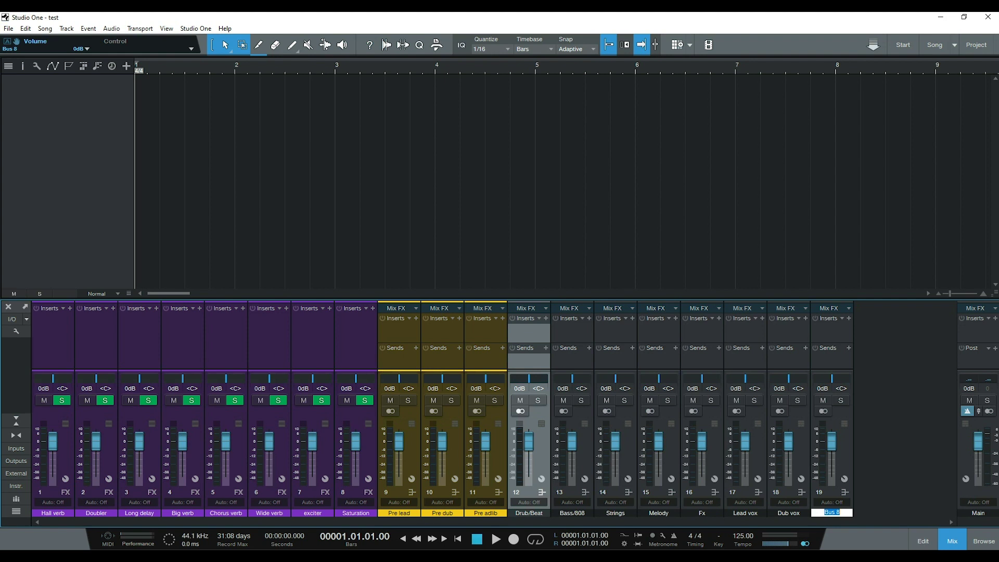
text(Harmony/adlib)
key(Return)
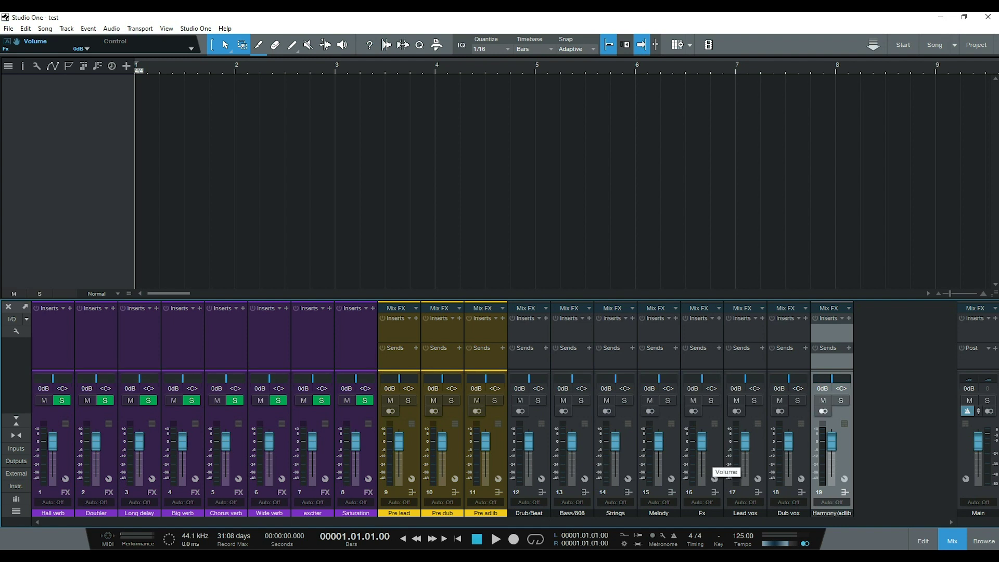
Select all eight buses from Drub/Beat to Harmony/adlib and lower their volume together to -19.0 dB
mouse_move(528, 441)
mouse_down()
mouse_move(528, 450)
mouse_move(529, 435)
mouse_up()
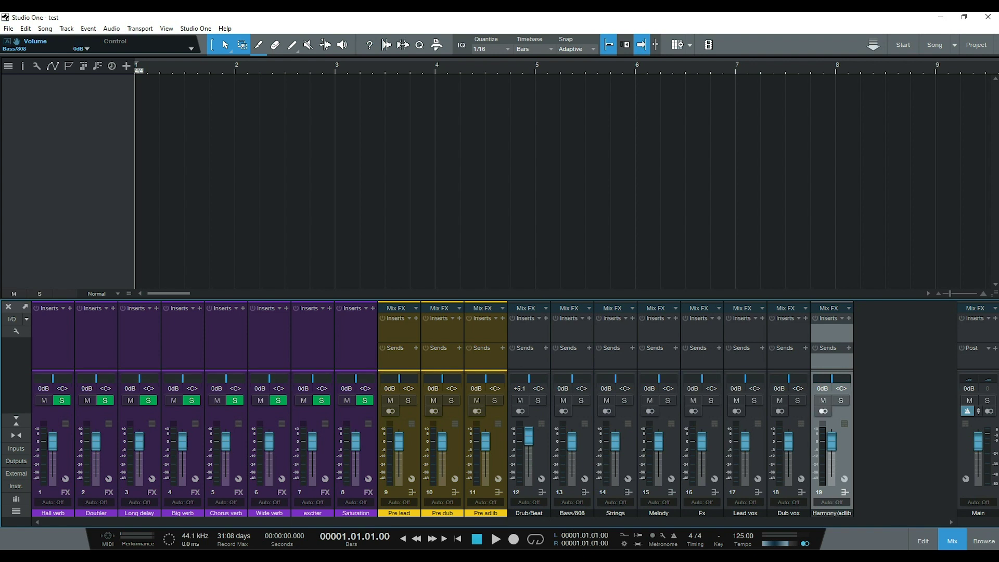
alt+click(529, 436)
click(528, 333)
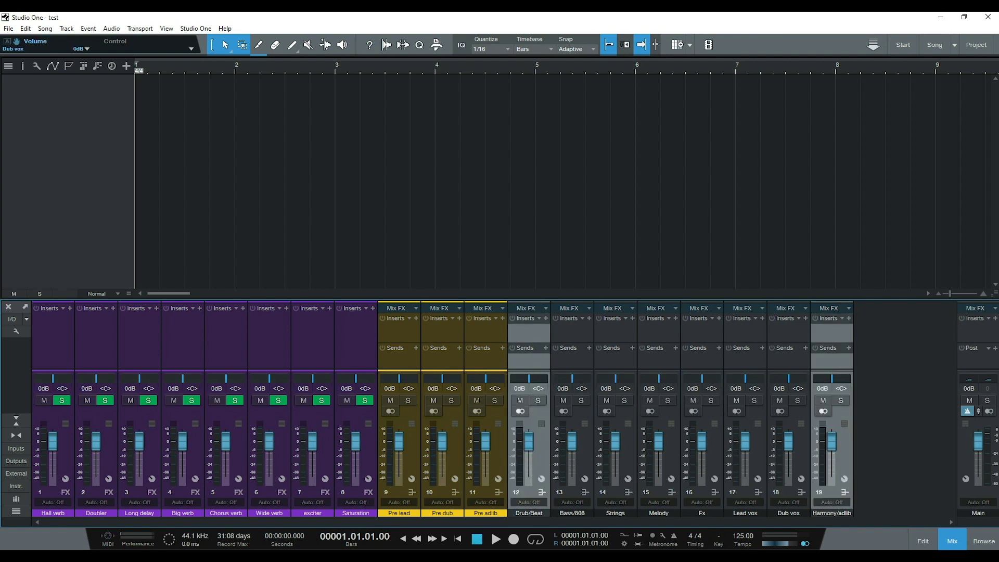
shift+click(831, 333)
drag(831, 441, 831, 462)
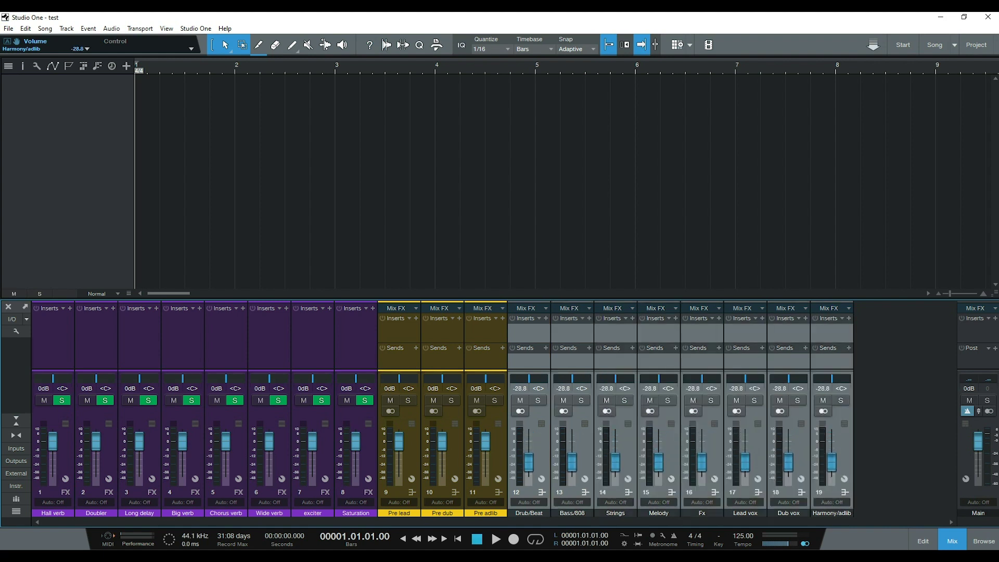
drag(831, 463, 831, 459)
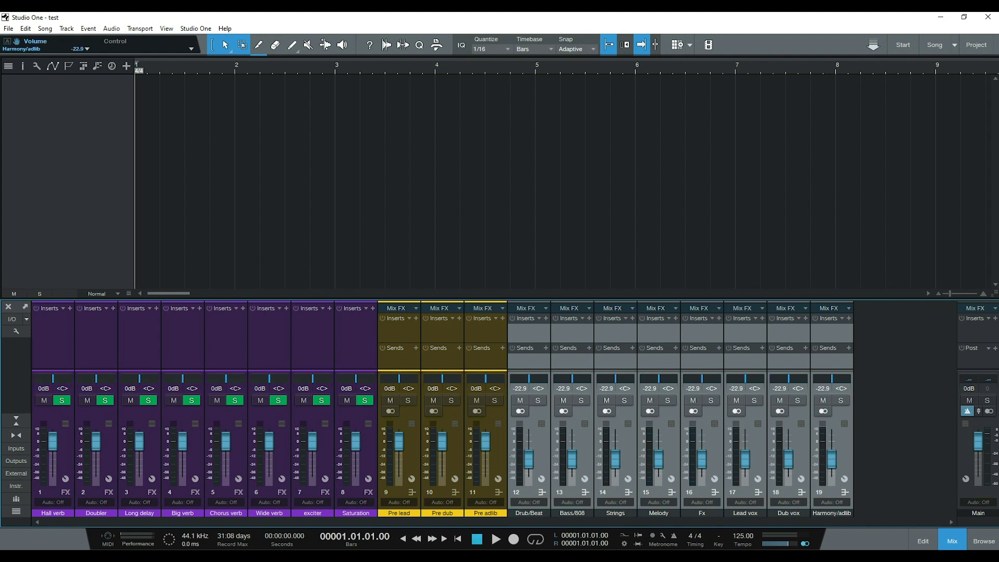
drag(843, 478, 844, 465)
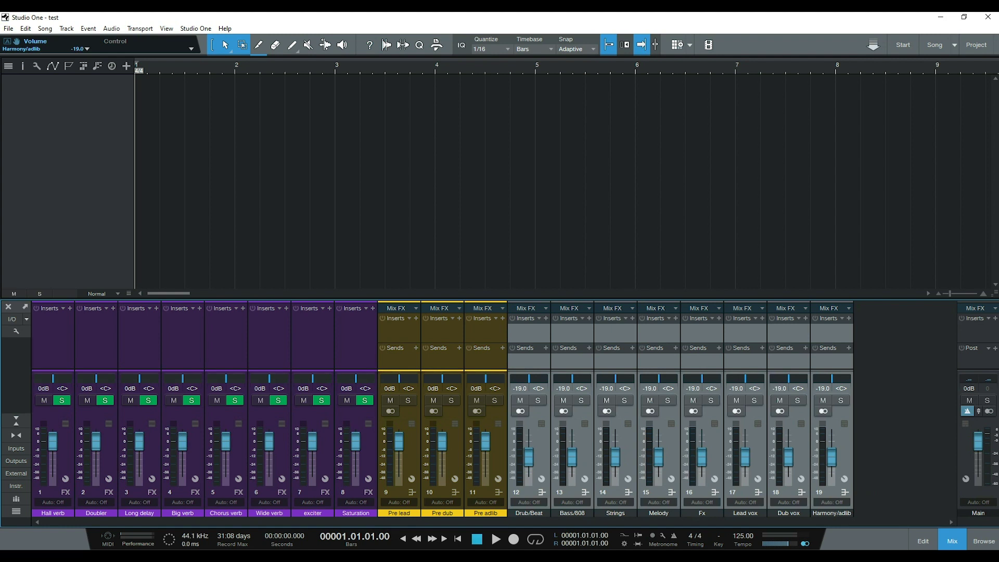
click(844, 465)
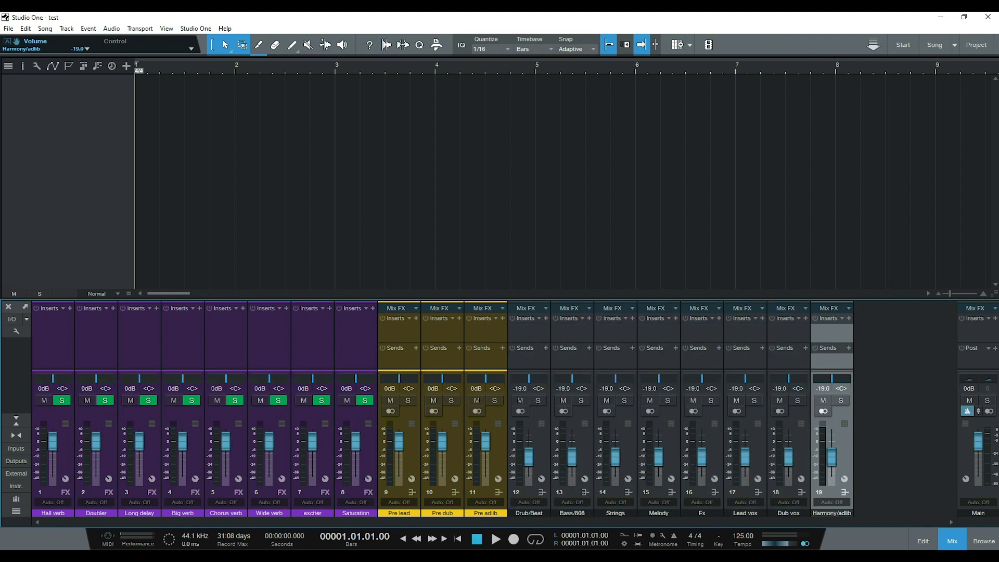
shift+click(572, 513)
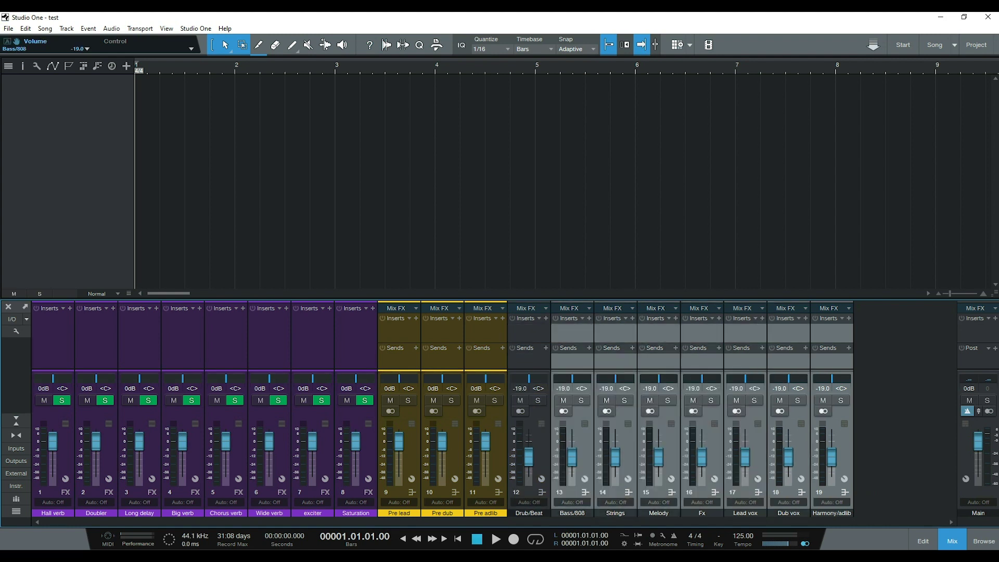
shift+click(528, 513)
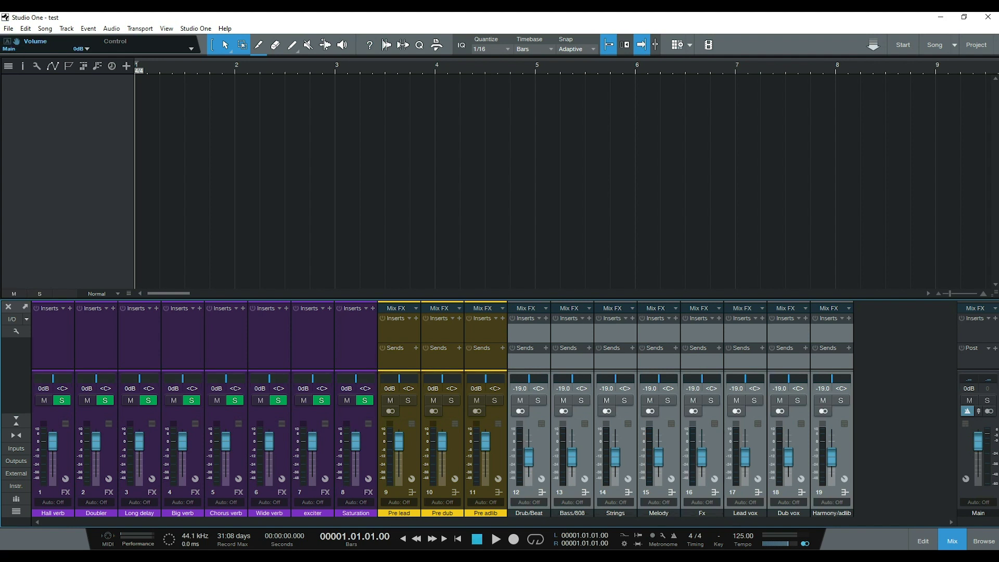
click(831, 512)
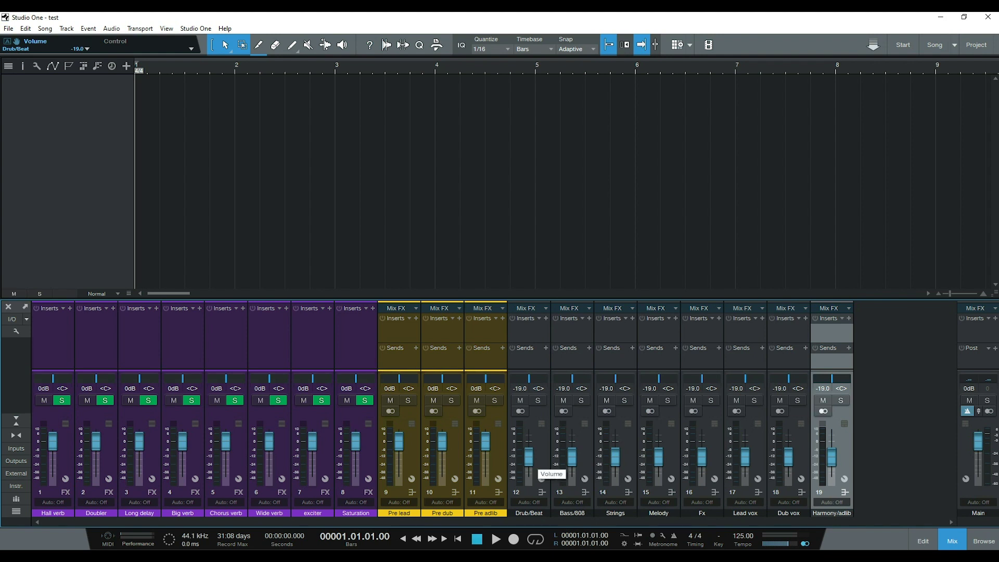
Set individual bus volumes: Drub/Beat about -9.1 dB, Strings and Lead vox -22.0, Melody -11.2, Fx -27.8
drag(528, 456, 528, 450)
drag(615, 456, 745, 458)
click(745, 456)
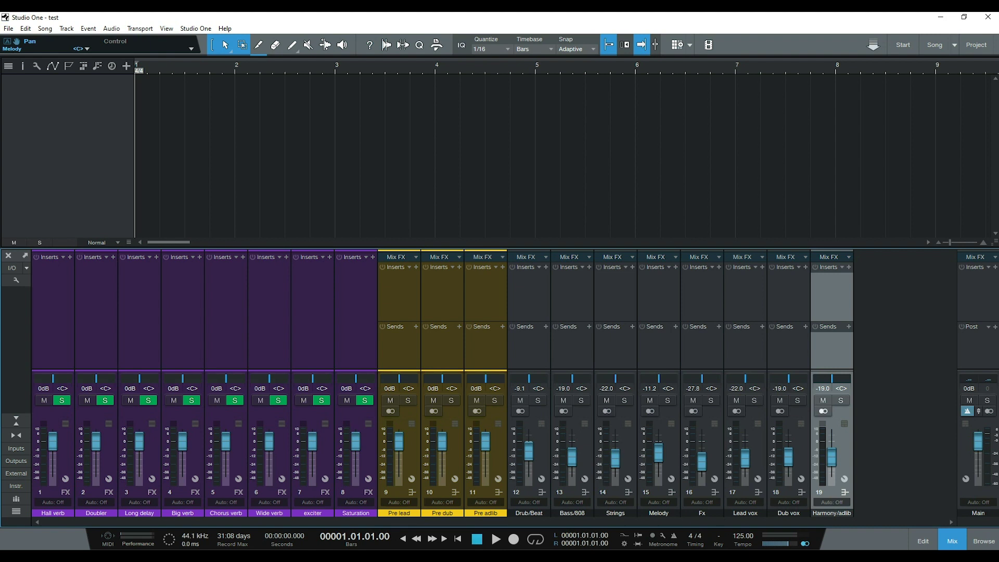
Save the song as a template titled "Basic T"
key(alt+f)
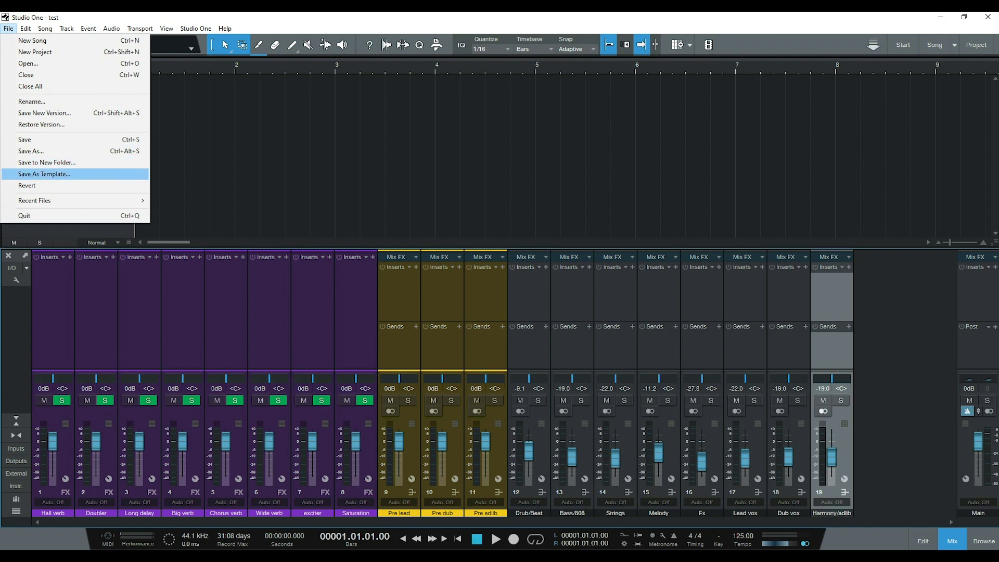
key(Return)
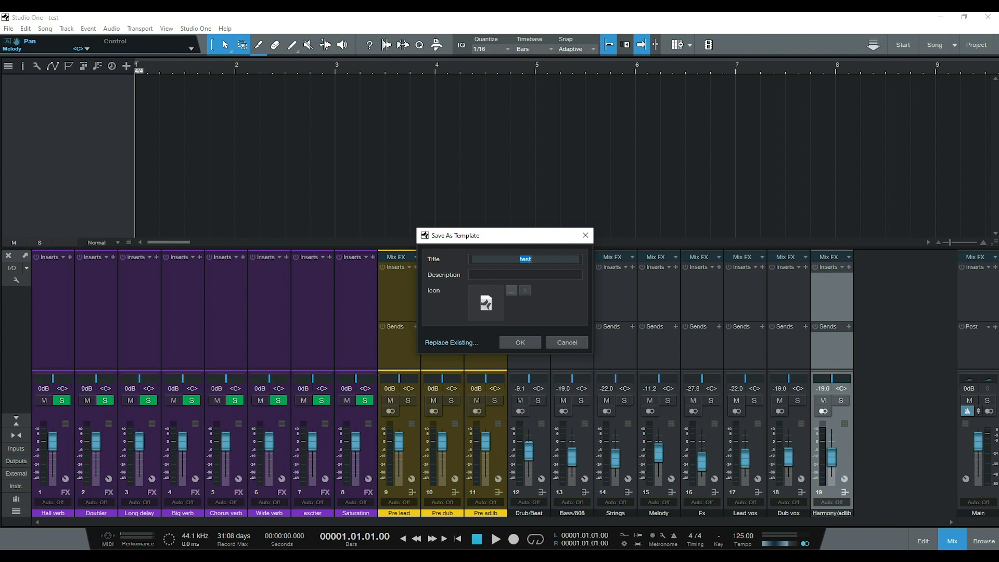
key(BackSpace)
text(Basic T)
click(520, 343)
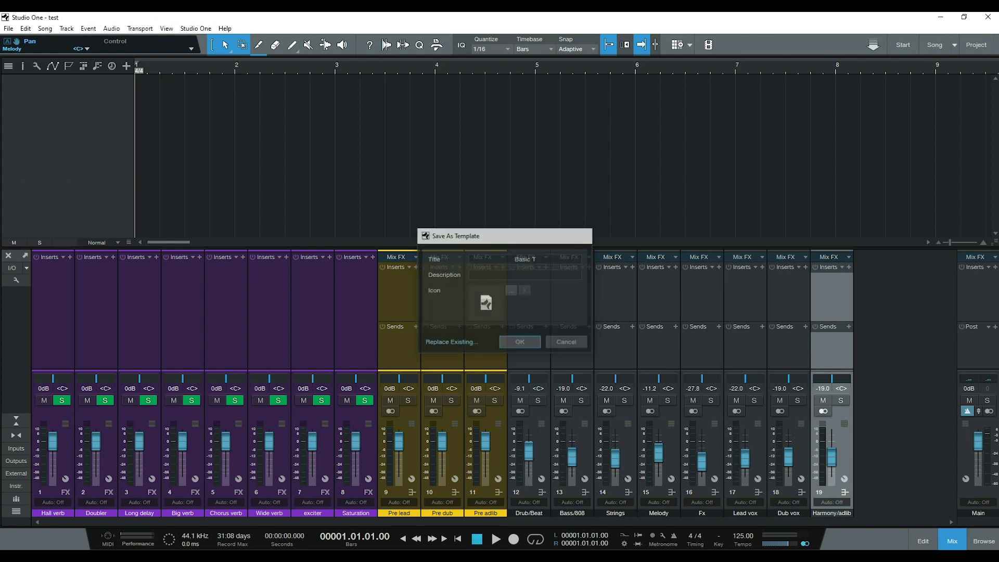